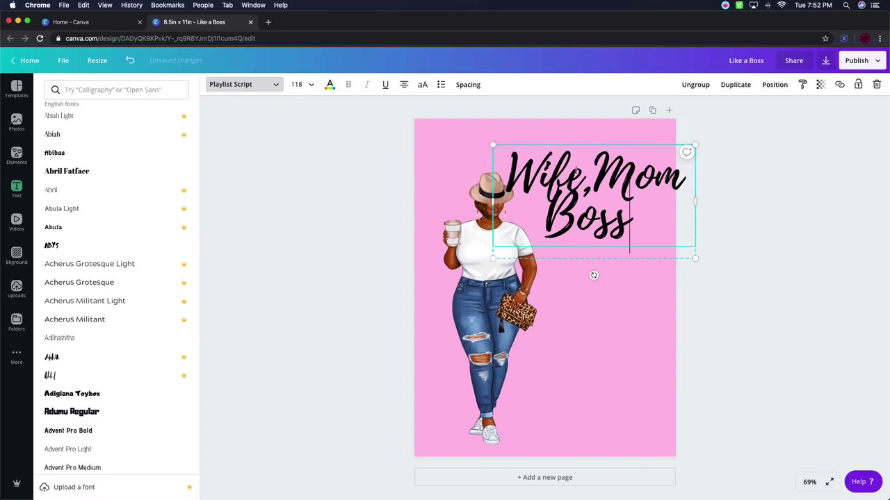
# - Shrink the "Wife, Mom Boss" text to font size 99.2 and place it near the page's upper right edge
pyautogui.moveTo(695, 261); pyautogui.dragTo(627, 228)
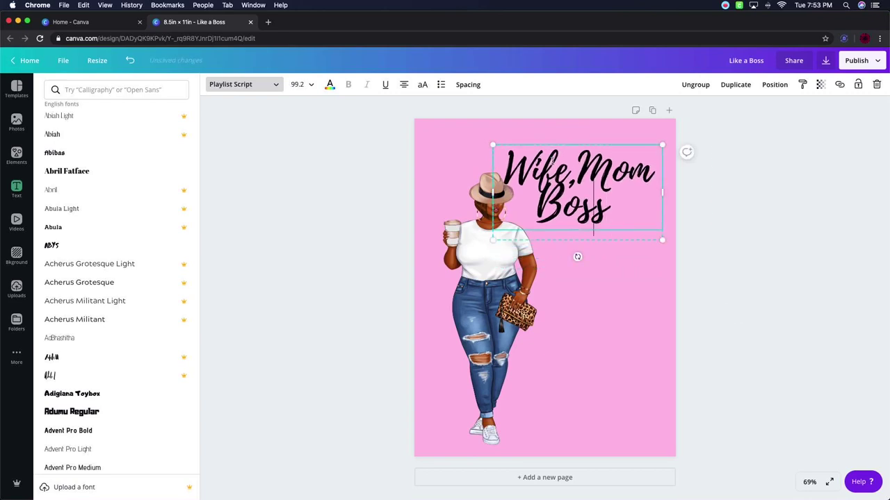
pyautogui.moveTo(572, 173); pyautogui.dragTo(604, 165)
pyautogui.click(599, 253)
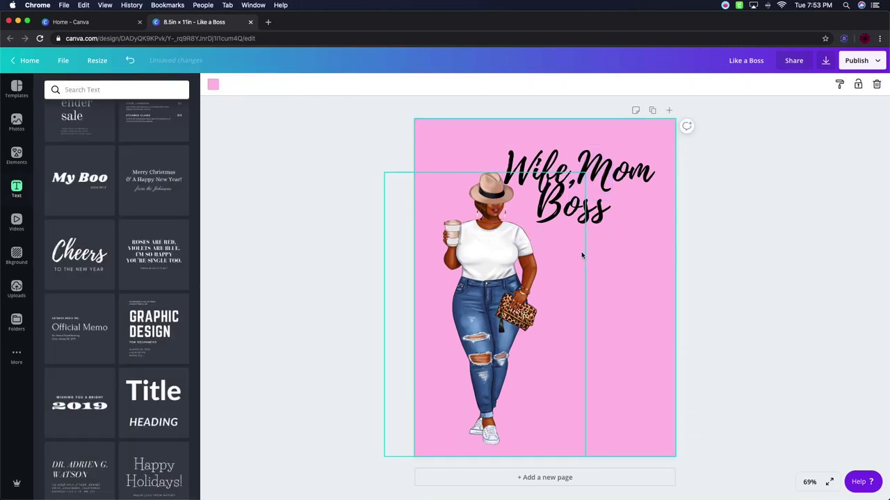
pyautogui.moveTo(559, 199)
pyautogui.mouseDown()
pyautogui.moveTo(574, 199)
pyautogui.moveTo(576, 234)
pyautogui.moveTo(571, 205)
pyautogui.mouseUp()
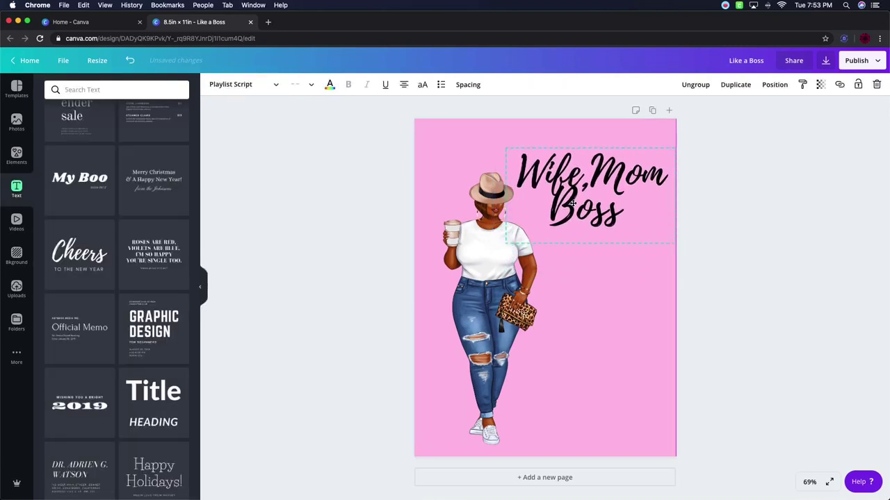
# - Scale the woman illustration down slightly and shift the "Wife, Mom Boss" text left so it sits just above her hat
pyautogui.click(490, 241)
pyautogui.moveTo(382, 173); pyautogui.dragTo(425, 181)
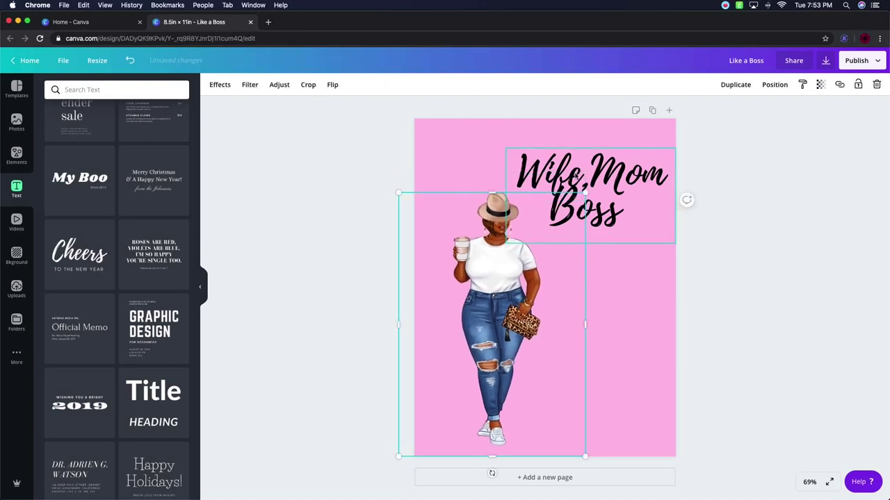
pyautogui.moveTo(577, 176); pyautogui.dragTo(565, 175)
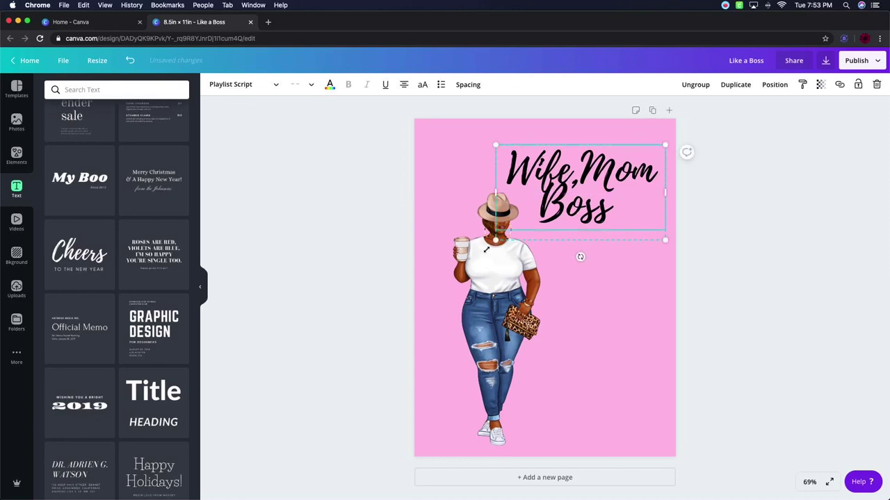
pyautogui.click(579, 254)
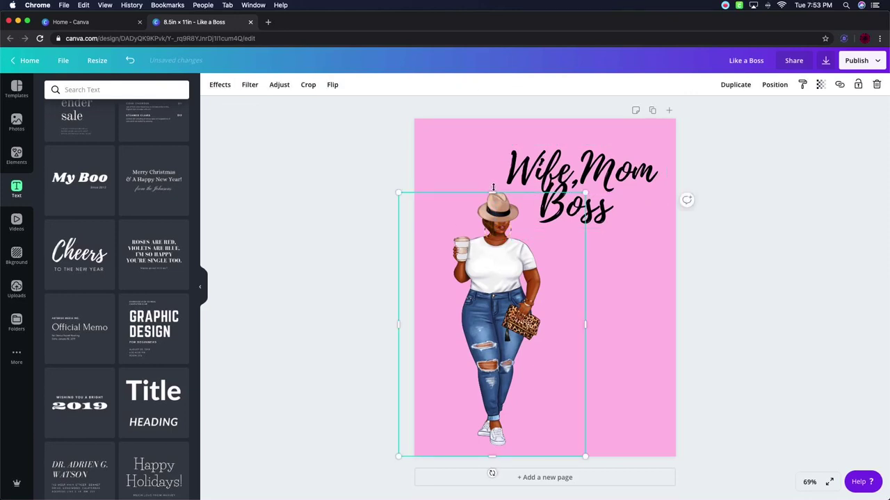
pyautogui.moveTo(493, 188); pyautogui.dragTo(494, 181)
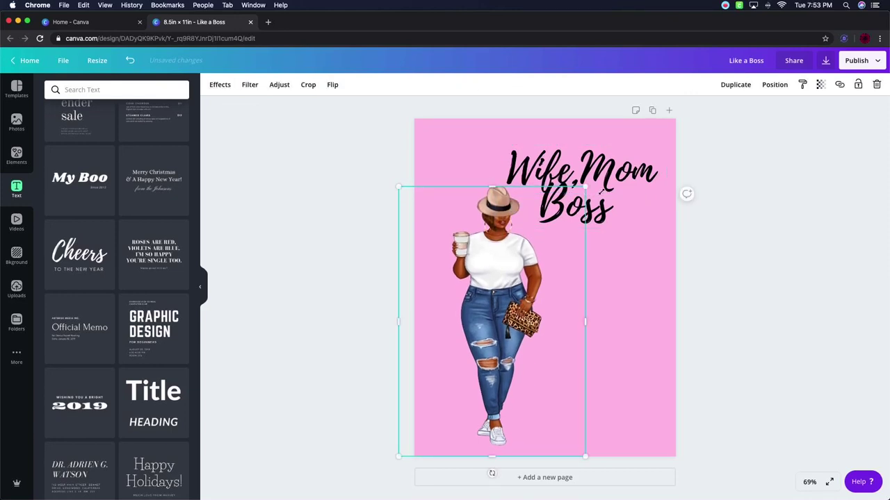
pyautogui.click(728, 198)
pyautogui.click(613, 341)
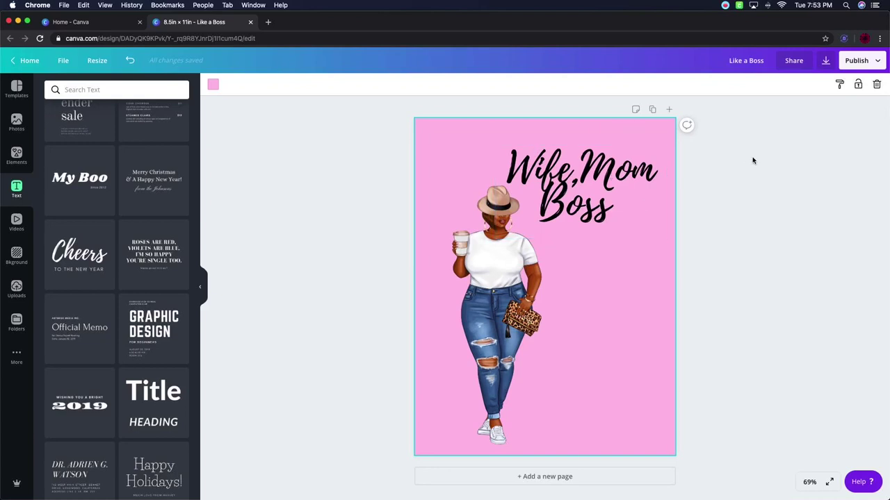
# - Download the finished design as a PNG and dismiss the publishing confirmation
pyautogui.click(879, 63)
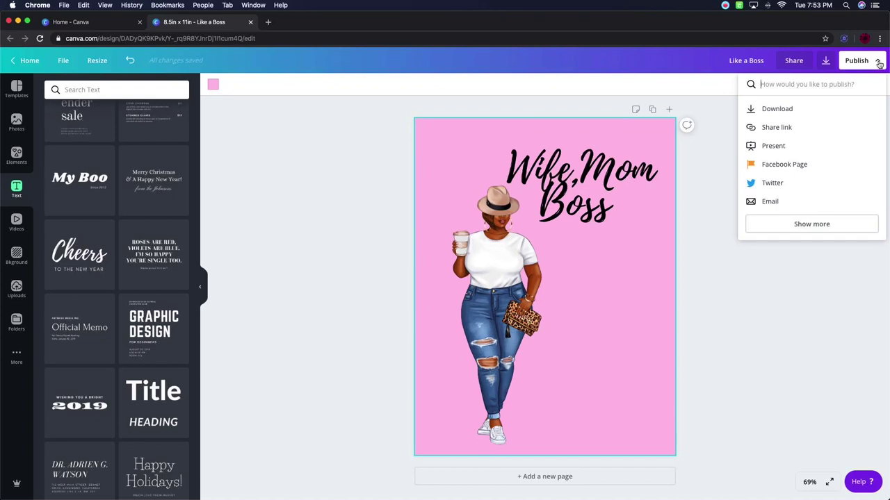
pyautogui.click(770, 111)
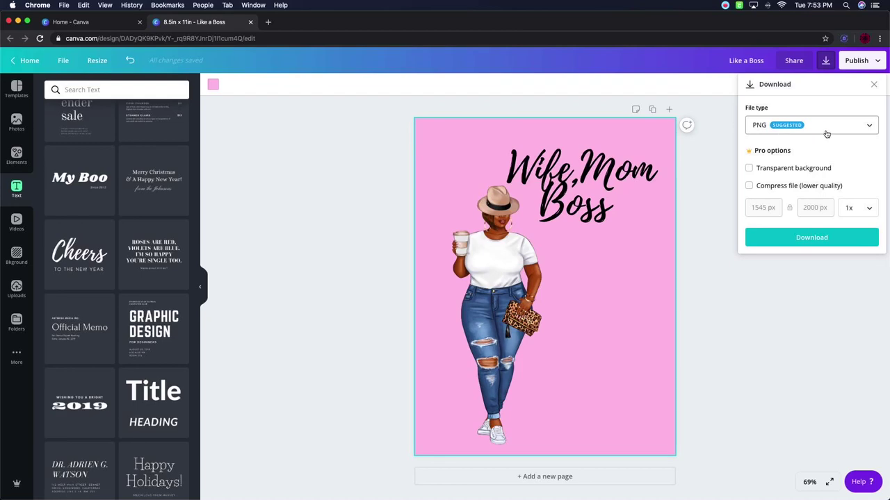
pyautogui.click(796, 237)
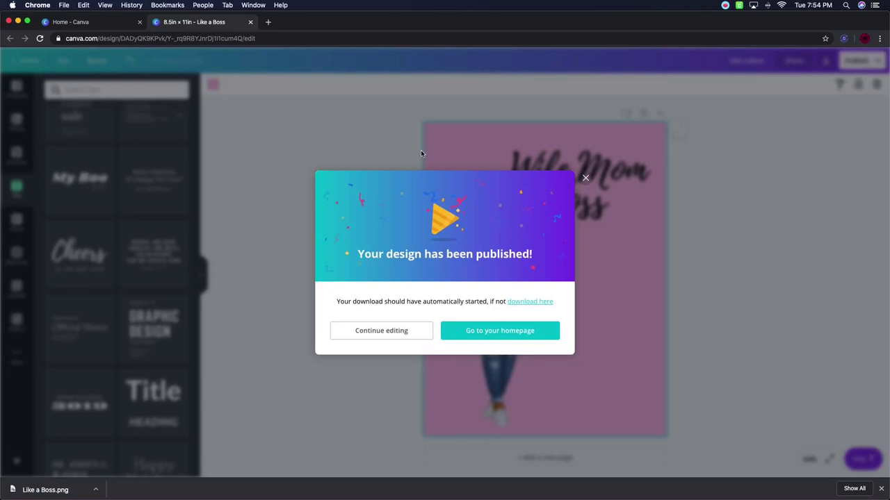
pyautogui.click(586, 179)
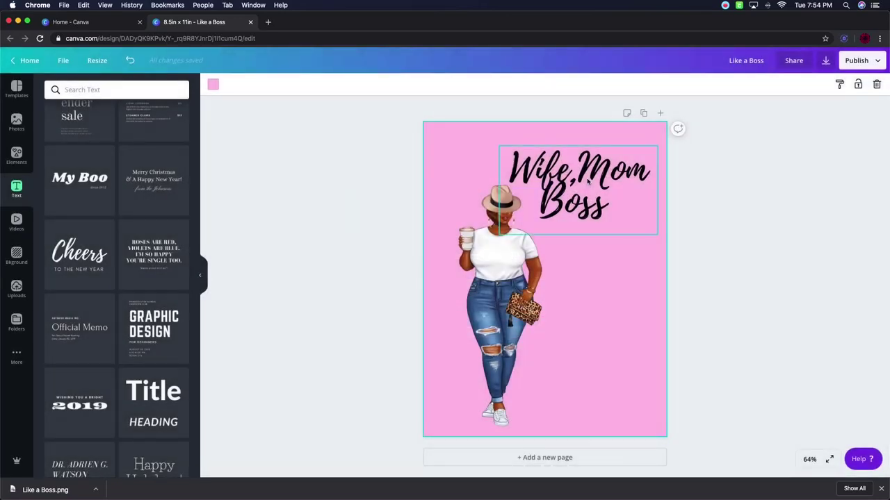
# - Open the downloaded Like a Boss.png in Preview and bring up its print settings
pyautogui.scroll(5, 93, 237)
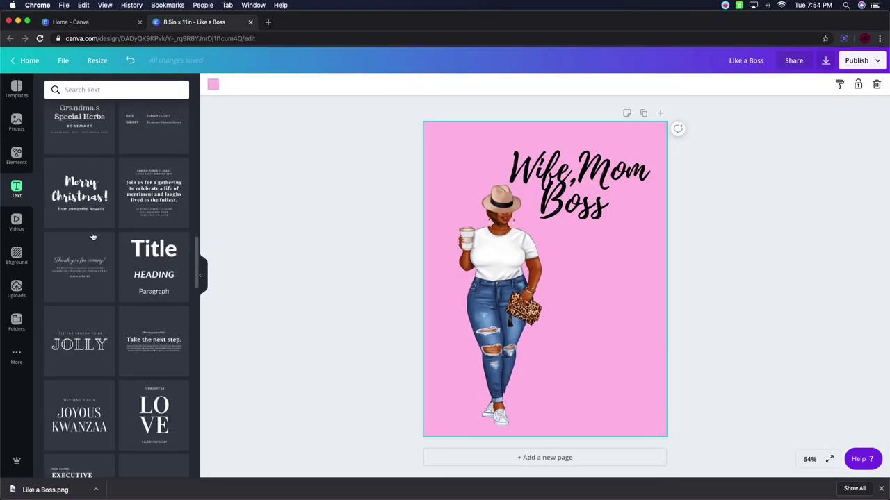
pyautogui.scroll(4, 93, 237)
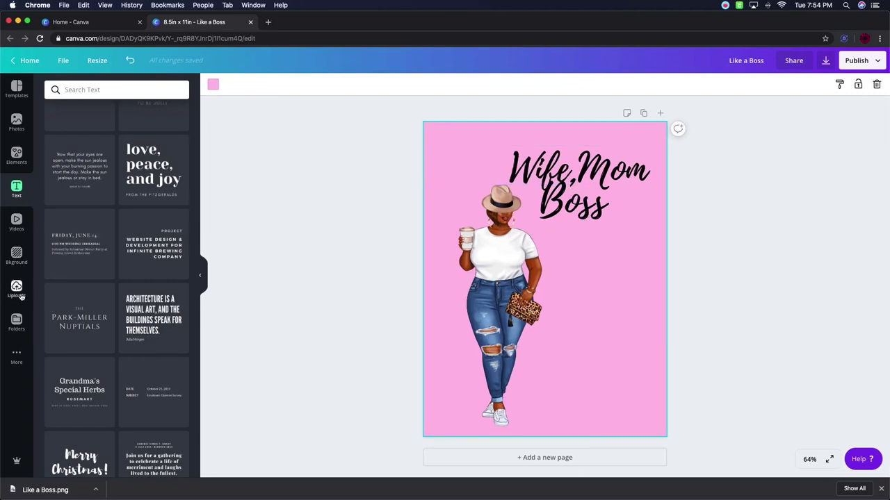
pyautogui.click(43, 490)
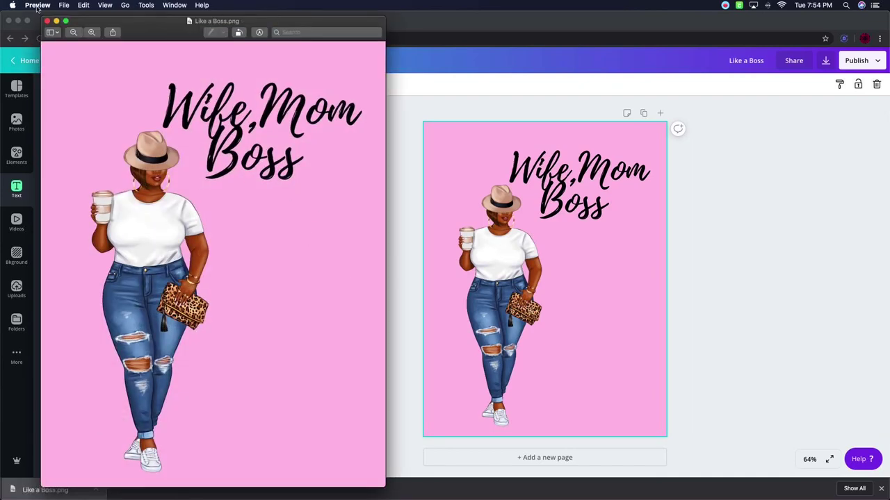
pyautogui.doubleClick(63, 5)
pyautogui.click(63, 5)
pyautogui.click(93, 67)
pyautogui.click(38, 5)
pyautogui.moveTo(60, 6)
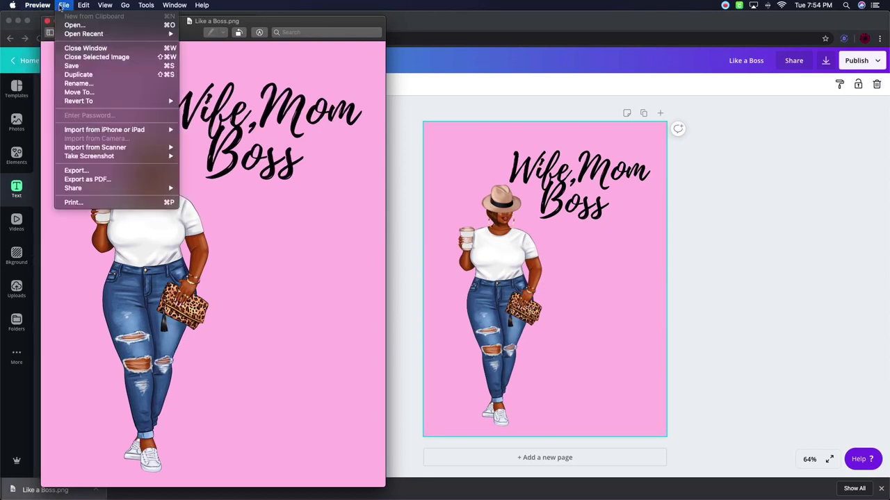
pyautogui.click(89, 202)
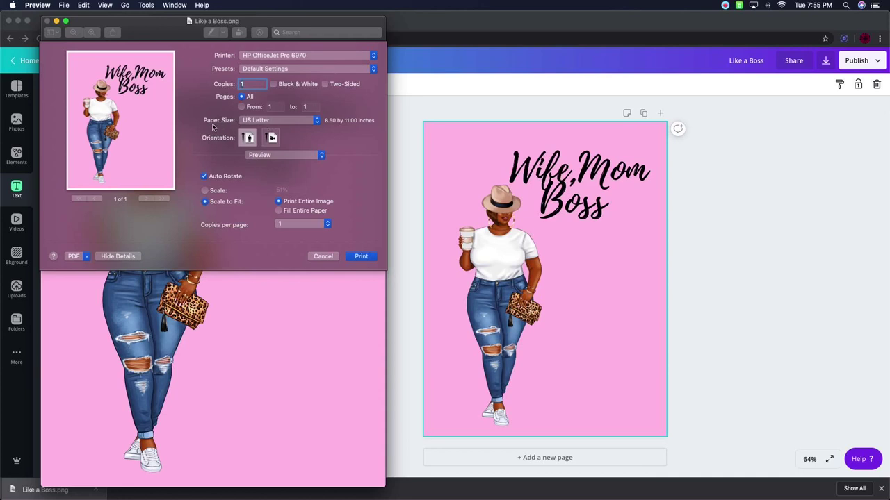
# - Set the print paper size to US Letter Borderless
pyautogui.click(302, 122)
pyautogui.moveTo(300, 122)
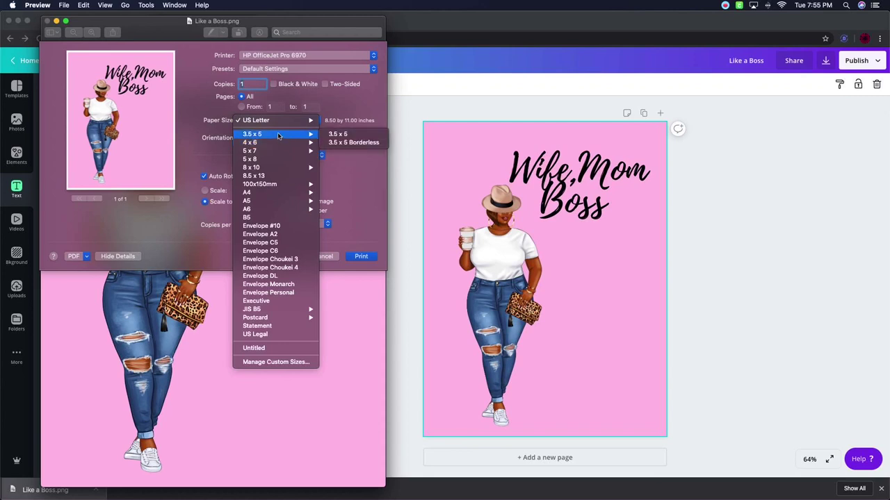
pyautogui.moveTo(264, 124)
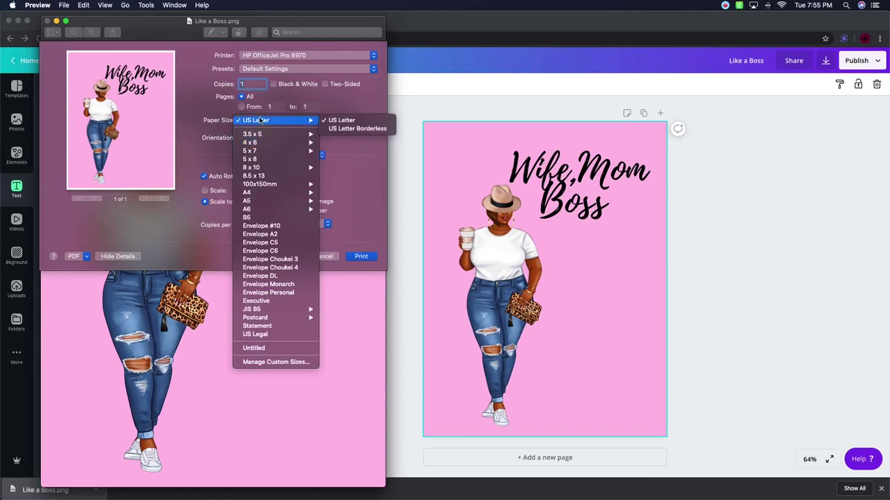
pyautogui.click(348, 130)
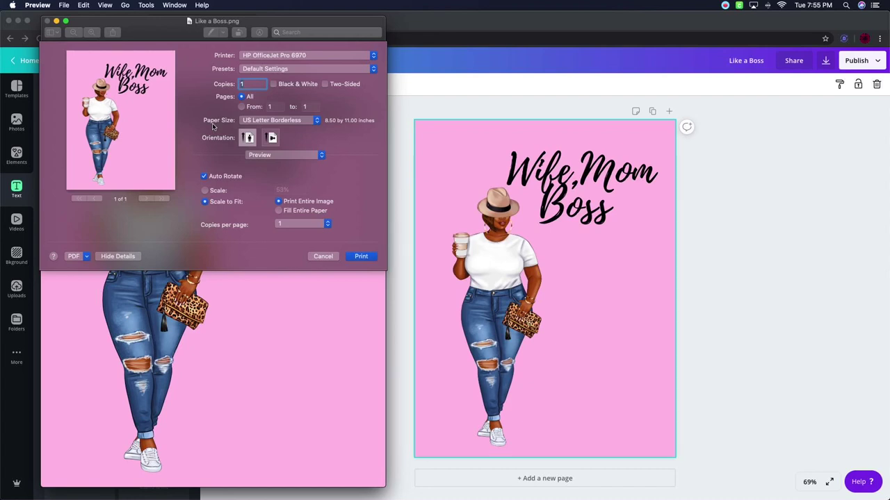
# - Compare US Letter with US Letter Borderless in the print settings, cancel printing and close the image
pyautogui.click(259, 121)
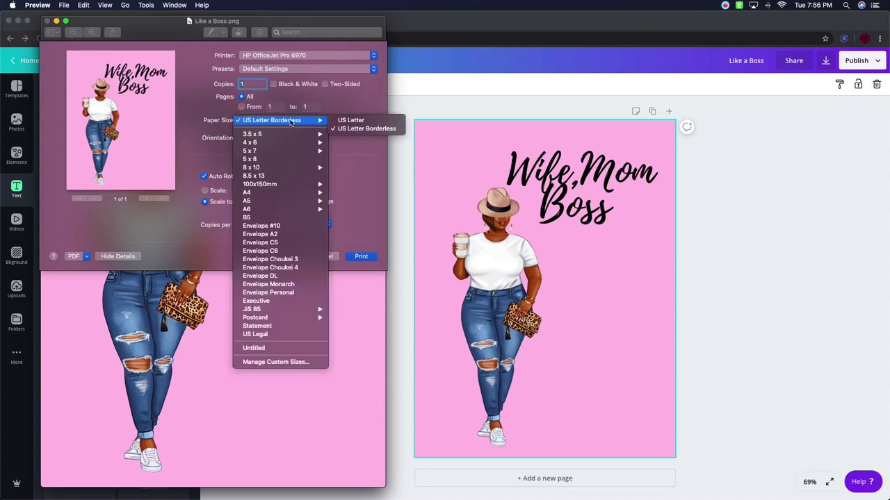
pyautogui.click(354, 122)
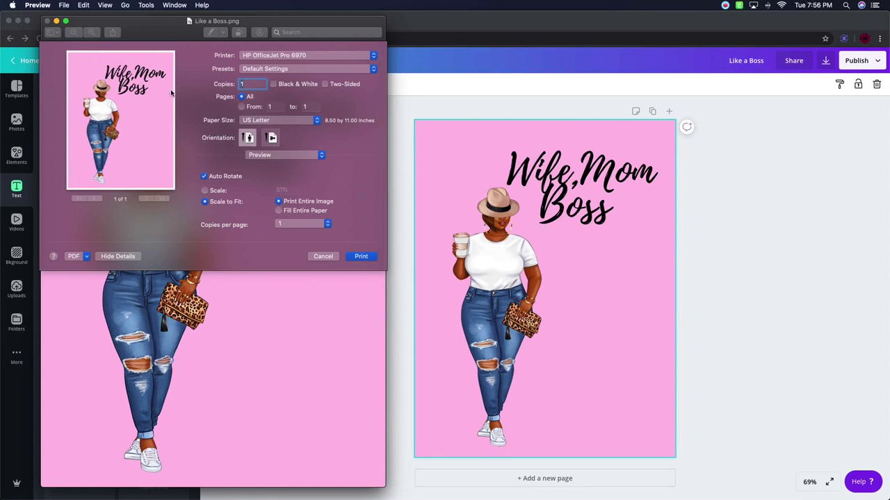
pyautogui.click(277, 121)
pyautogui.moveTo(305, 121)
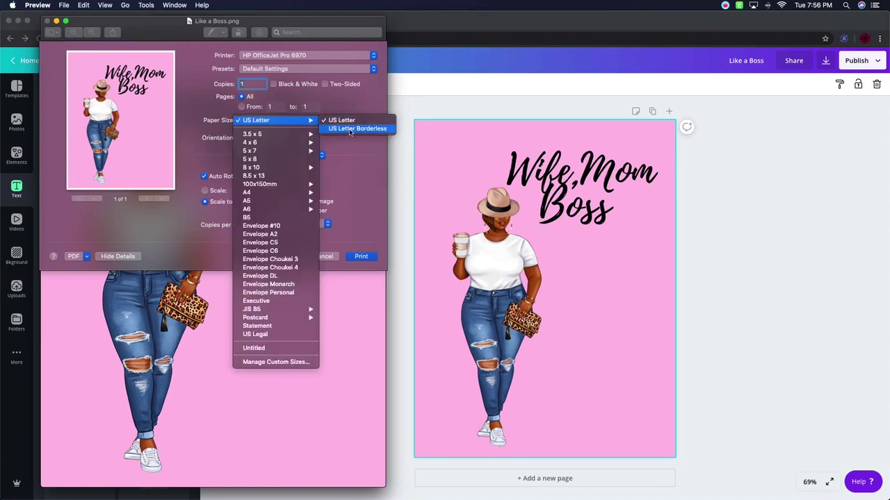
pyautogui.click(351, 129)
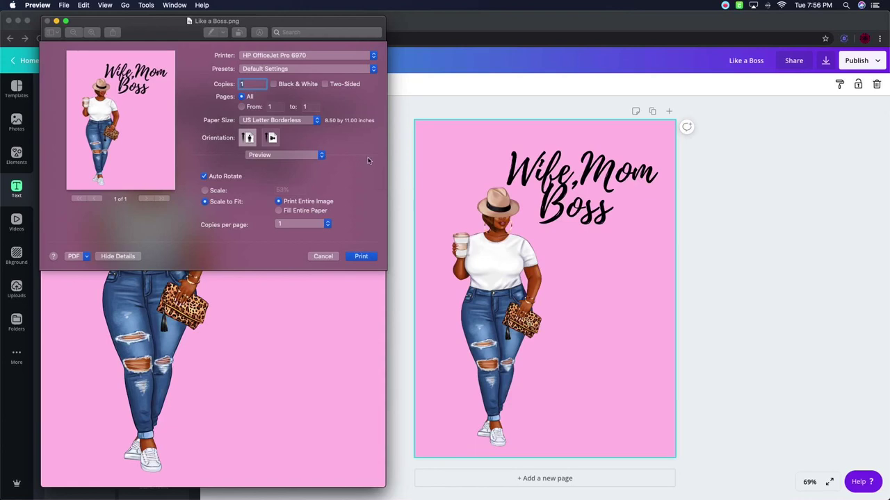
pyautogui.click(322, 256)
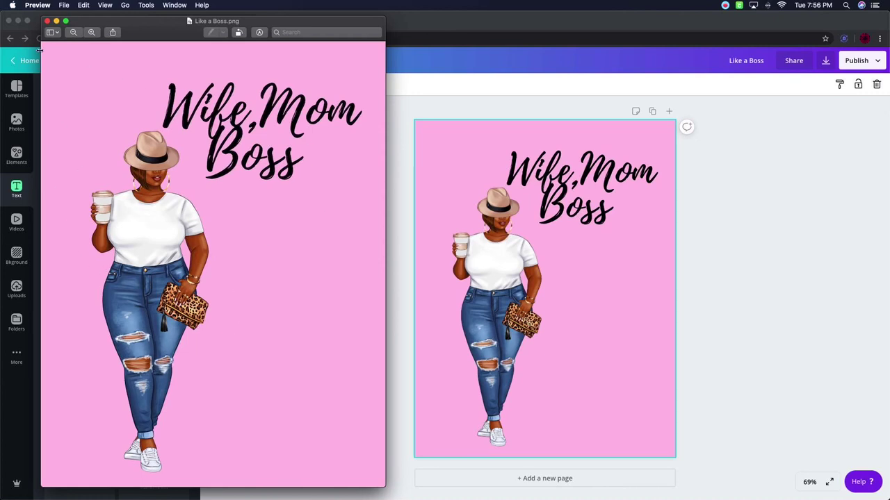
pyautogui.click(47, 21)
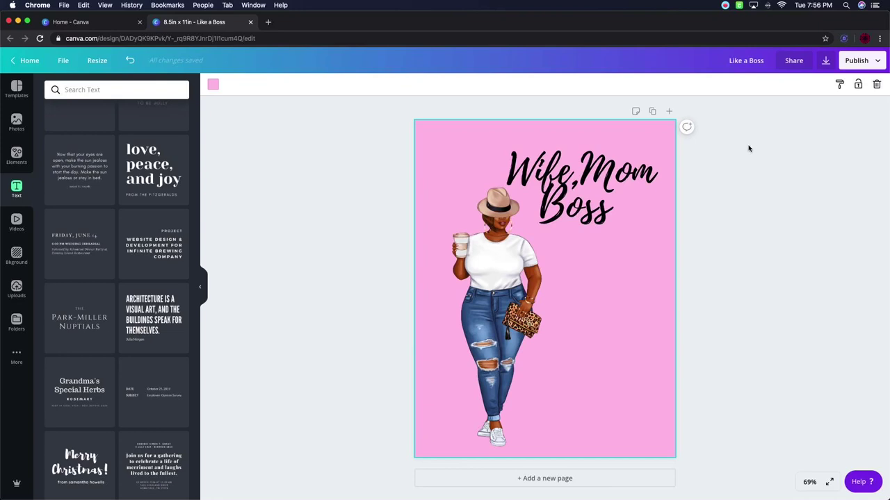
# - Clear the page by deleting the pink background, the "Wife, Mom Boss" text group and the woman illustration
pyautogui.click(876, 85)
pyautogui.press('Tab')
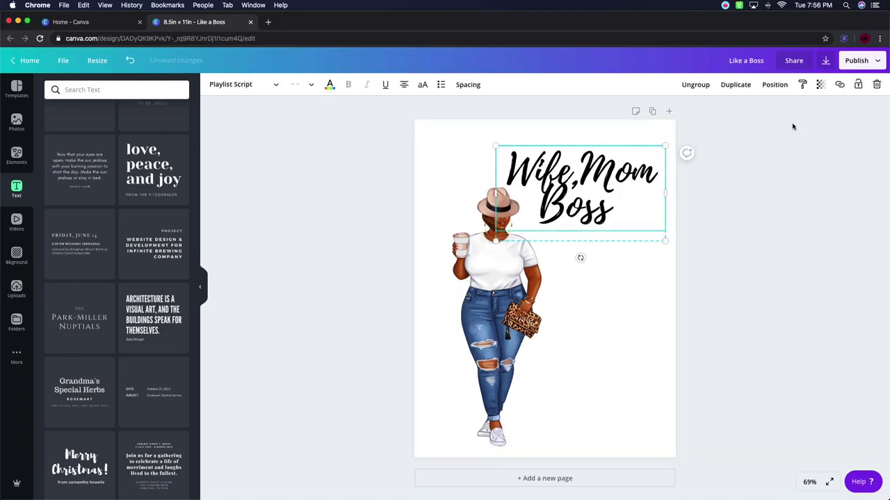
pyautogui.click(877, 87)
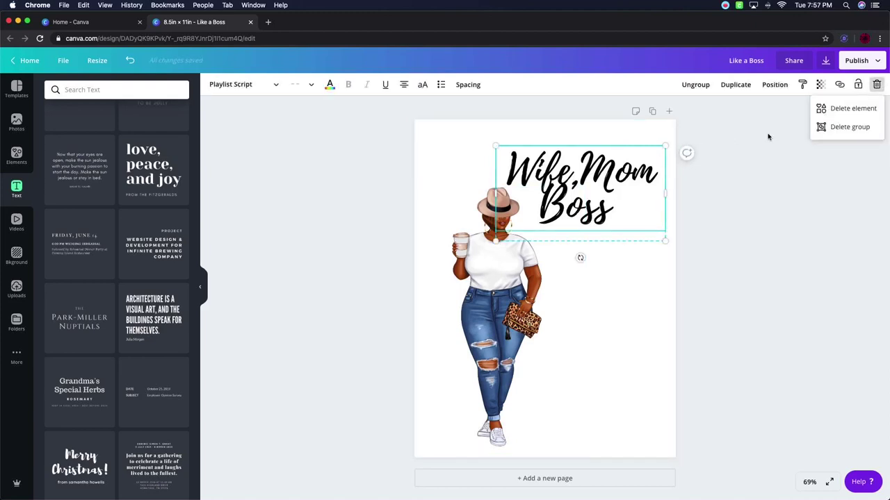
pyautogui.click(839, 132)
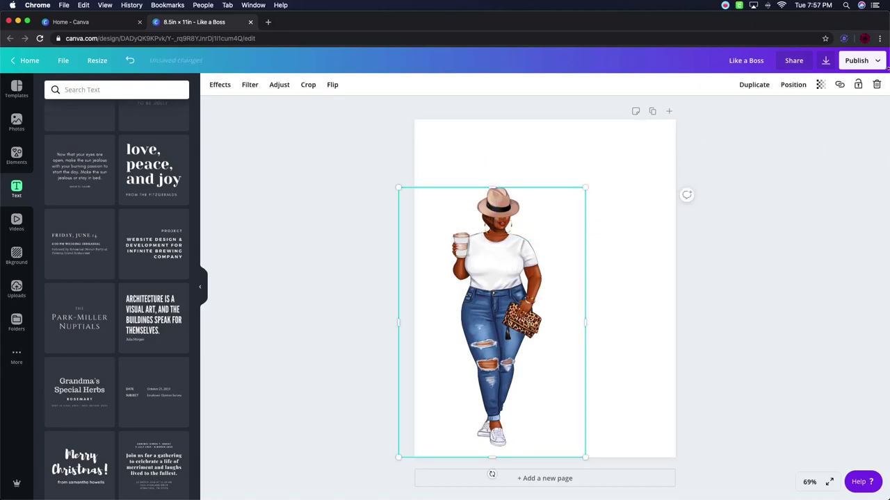
pyautogui.click(876, 85)
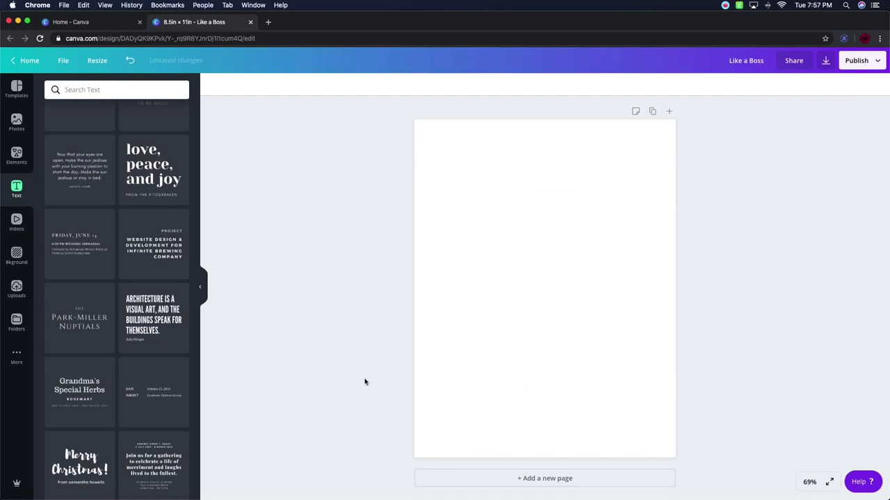
# - Place the uploaded image of overlapping navy and peach blurred circles on the blank page
pyautogui.scroll(1, 231, 230)
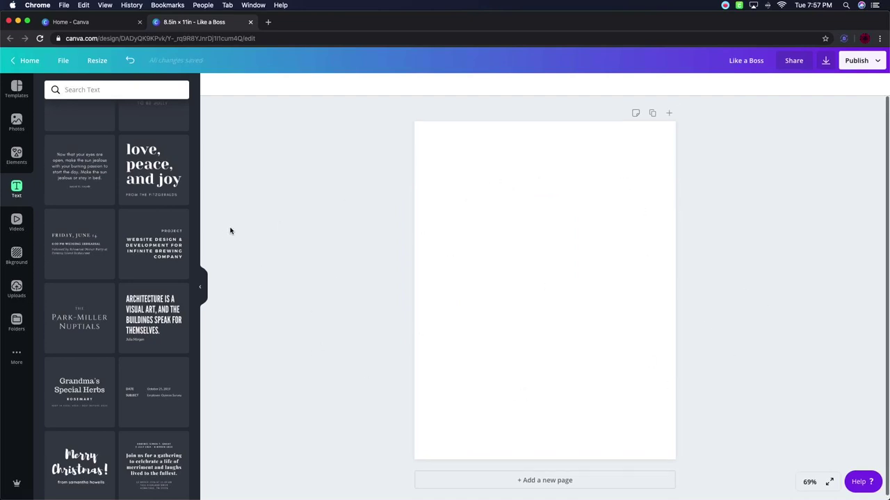
pyautogui.click(17, 291)
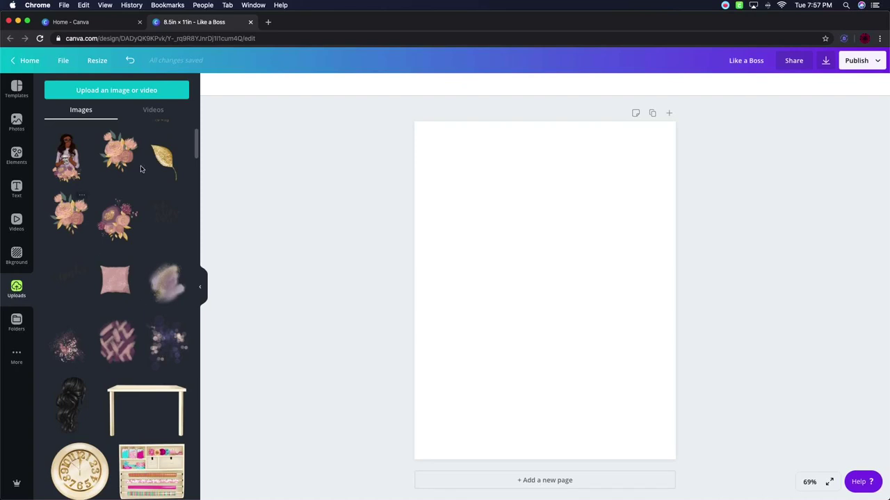
pyautogui.click(166, 341)
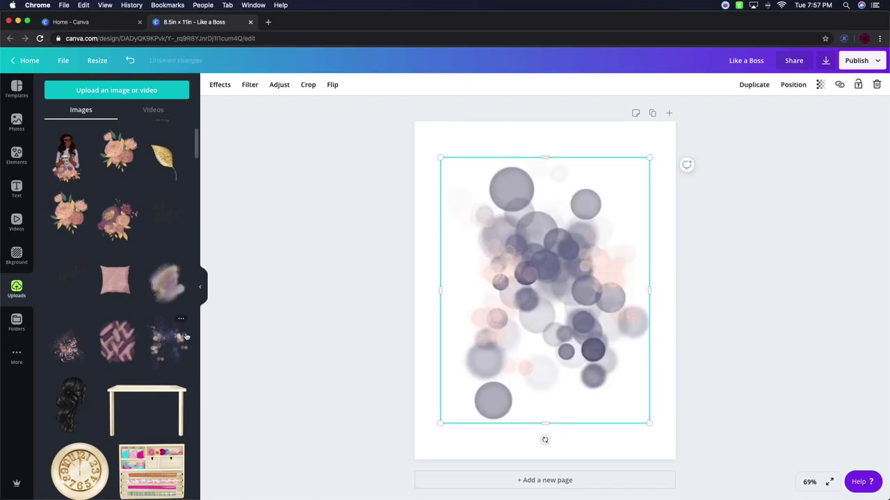
pyautogui.scroll(-1, 186, 337)
pyautogui.scroll(-1, 186, 336)
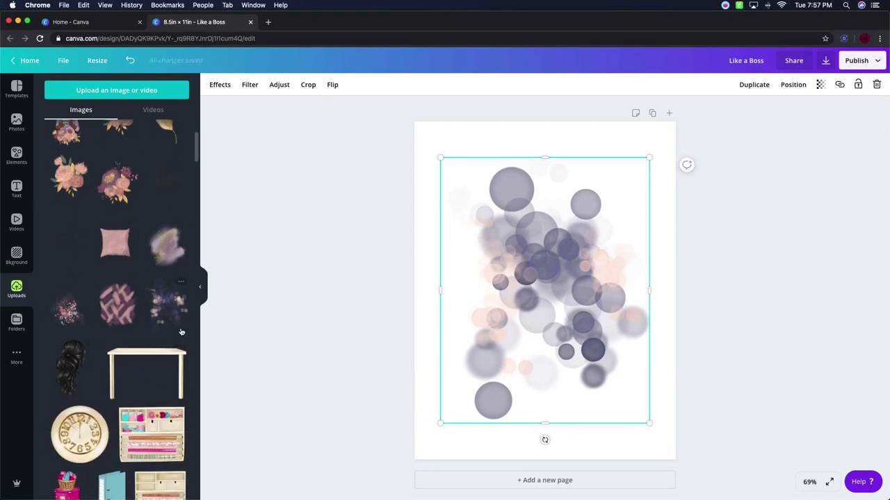
pyautogui.scroll(3, 170, 373)
pyautogui.scroll(1, 170, 373)
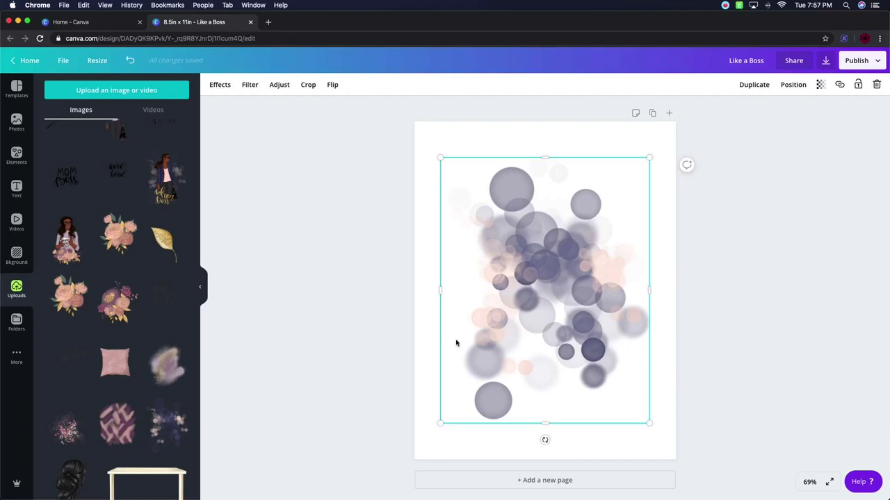
# - Move the circles image to the page's upper-left corner and place duplicates across the rest of the top
pyautogui.scroll(1, 181, 341)
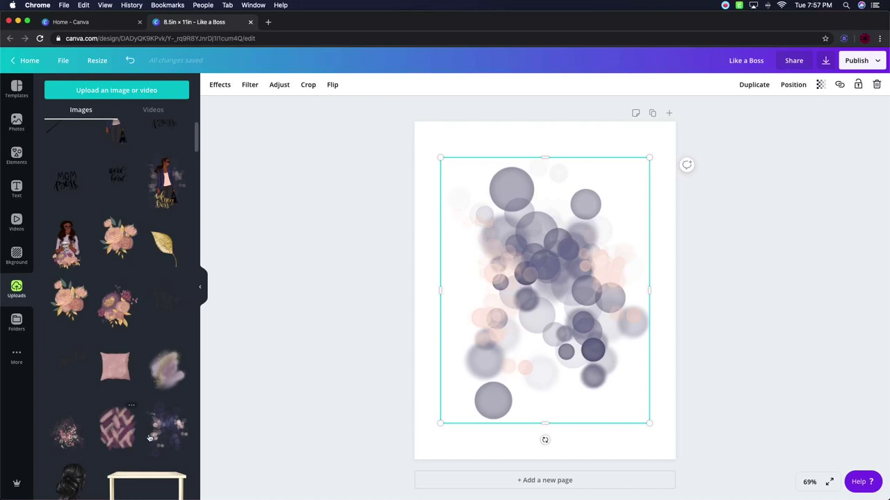
pyautogui.moveTo(530, 263); pyautogui.dragTo(461, 211)
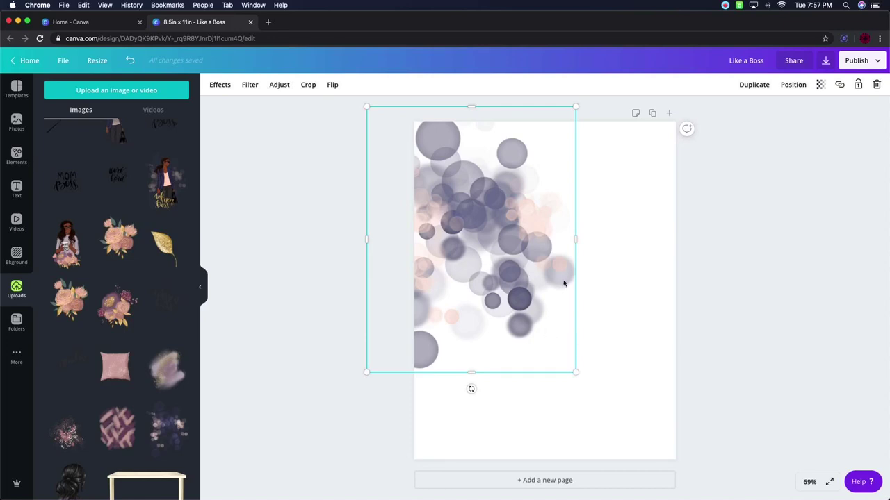
pyautogui.click(745, 84)
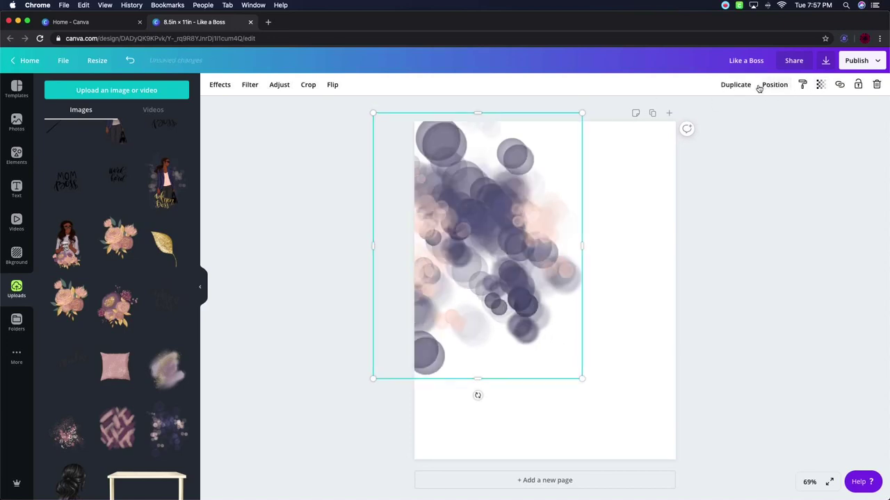
pyautogui.moveTo(508, 201); pyautogui.dragTo(595, 178)
pyautogui.click(735, 84)
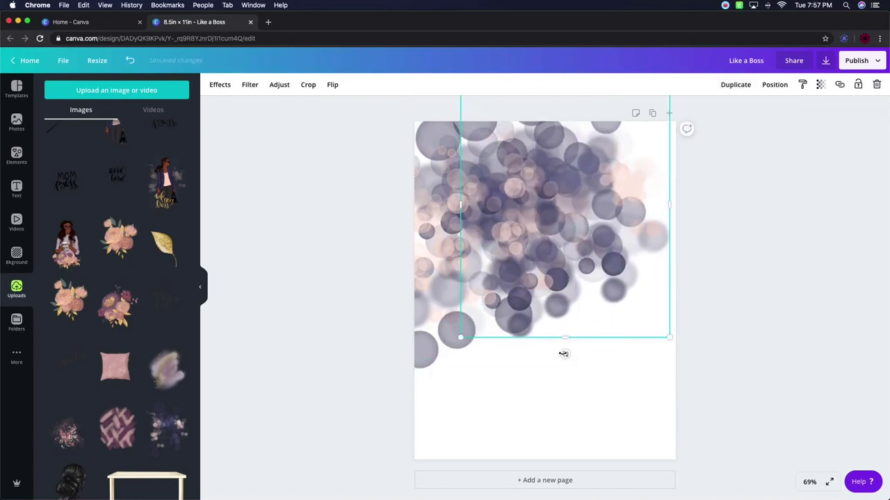
pyautogui.moveTo(581, 356); pyautogui.dragTo(564, 324)
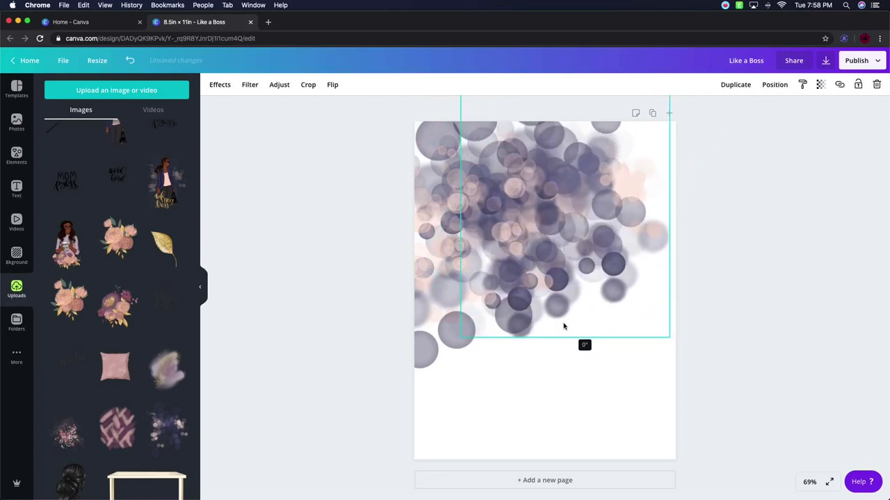
pyautogui.moveTo(591, 213); pyautogui.dragTo(615, 203)
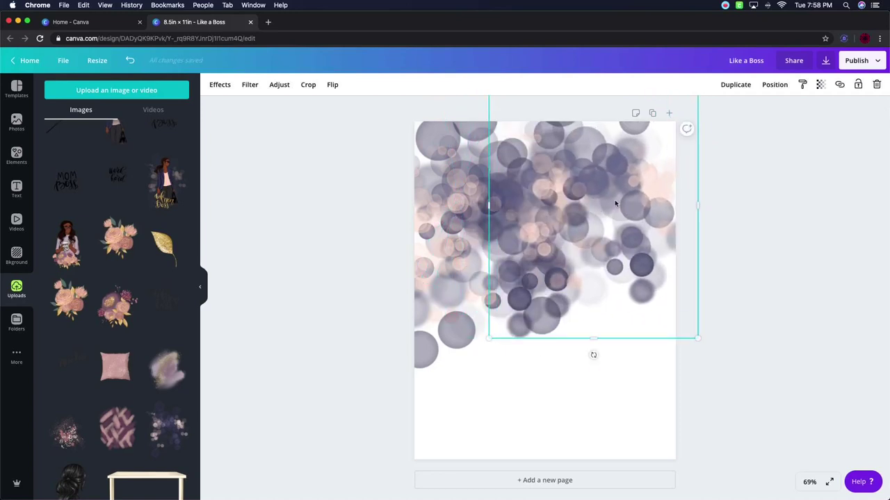
# - Duplicate the circles image and spread the copies over the lower-right, bottom-centre and lower-left parts of the page
pyautogui.click(735, 85)
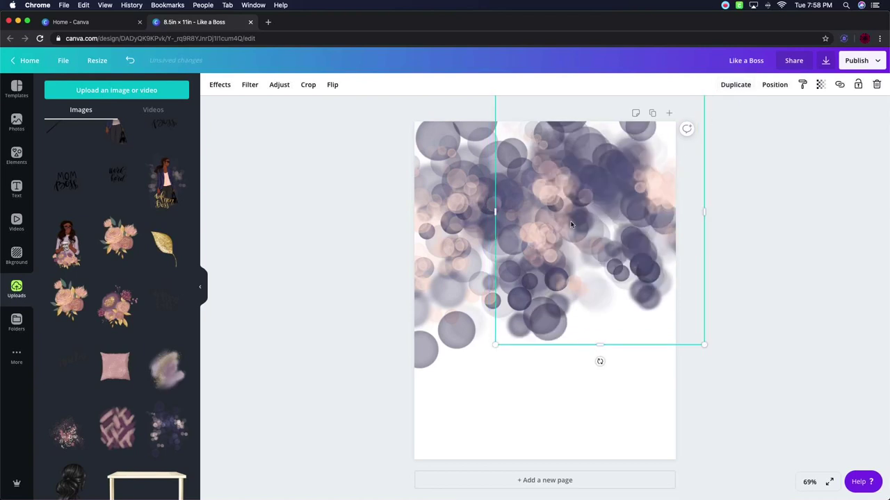
pyautogui.moveTo(571, 224); pyautogui.dragTo(592, 354)
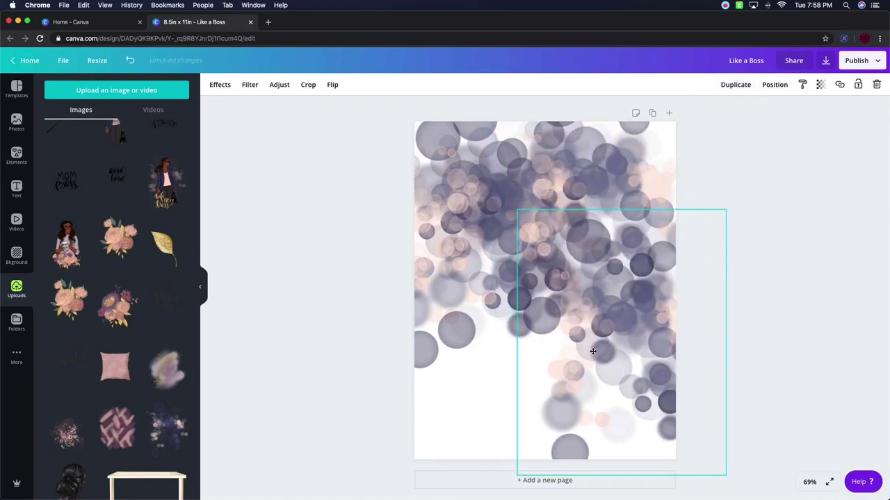
pyautogui.click(736, 89)
pyautogui.moveTo(563, 326); pyautogui.dragTo(454, 377)
pyautogui.click(741, 90)
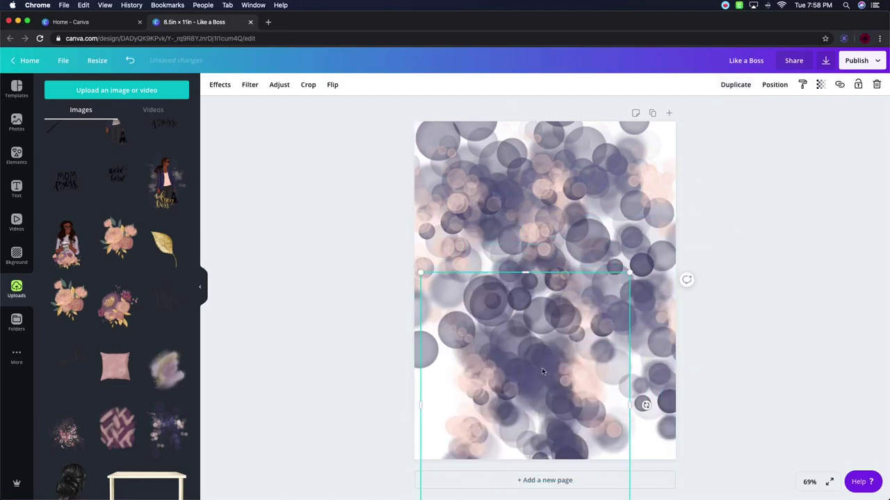
pyautogui.moveTo(541, 367); pyautogui.dragTo(445, 387)
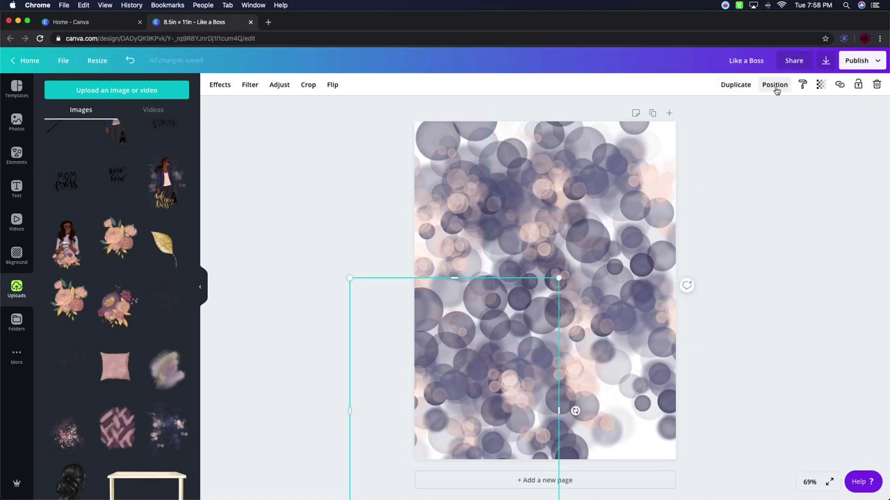
# - Add more copies of the circles image along the page's right side and over its upper-left area
pyautogui.click(738, 87)
pyautogui.moveTo(497, 345); pyautogui.dragTo(608, 139)
pyautogui.click(734, 86)
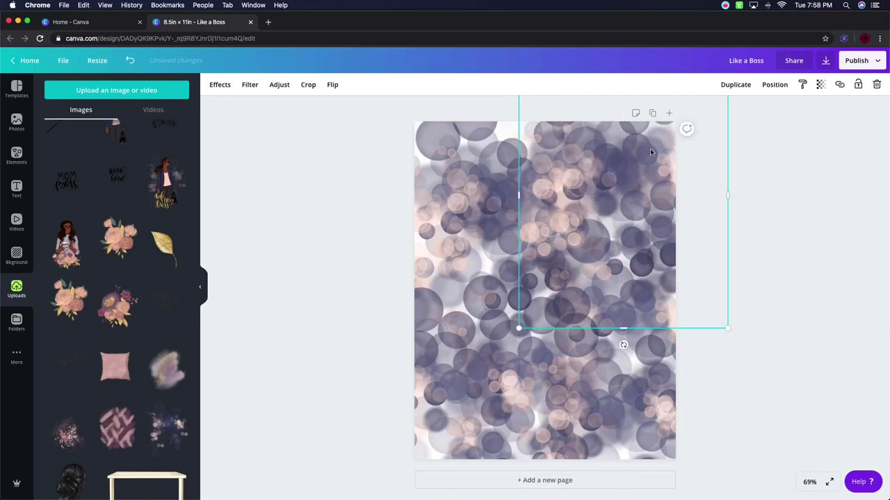
pyautogui.click(737, 86)
pyautogui.moveTo(620, 204); pyautogui.dragTo(473, 182)
# - Layer further copies of the circles image over the page's left half, lower-right area and bottom-left corner
pyautogui.click(736, 85)
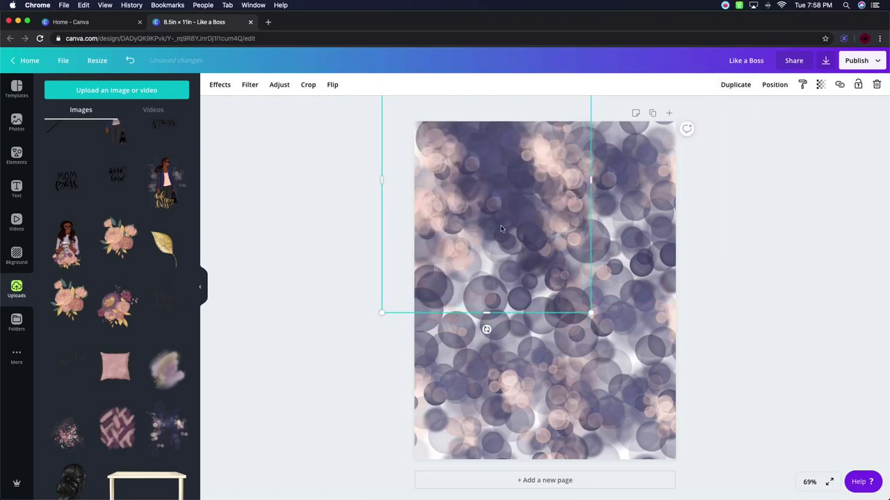
pyautogui.moveTo(500, 226); pyautogui.dragTo(506, 362)
pyautogui.click(737, 84)
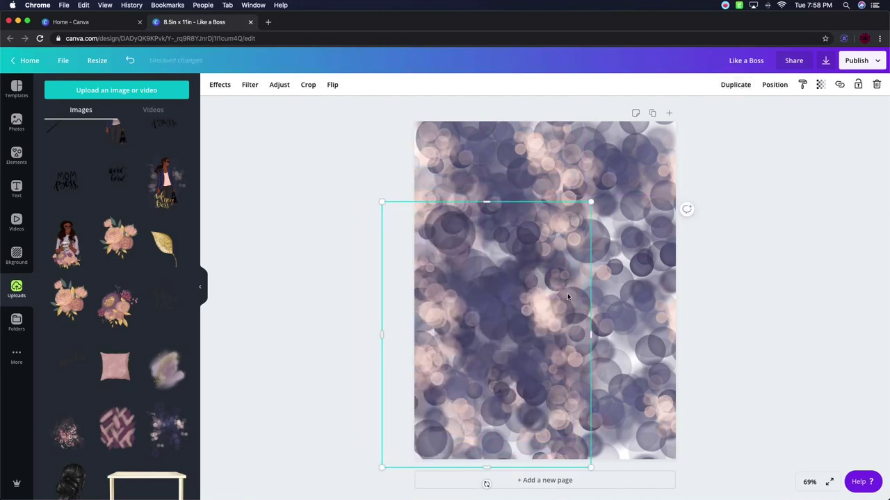
pyautogui.moveTo(547, 339); pyautogui.dragTo(663, 332)
pyautogui.click(730, 86)
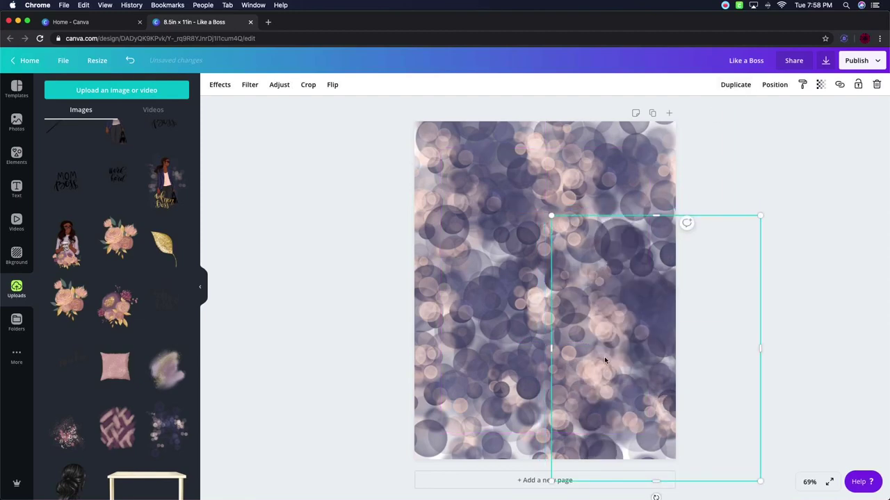
pyautogui.moveTo(590, 339); pyautogui.dragTo(391, 401)
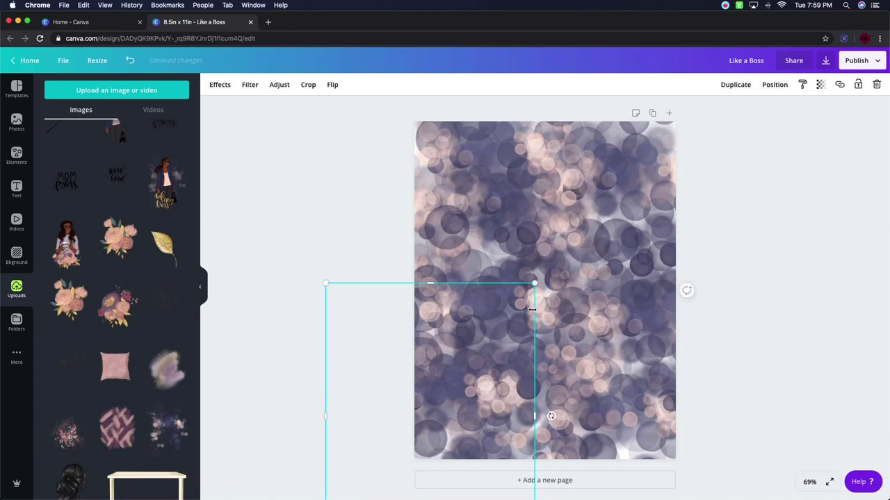
# - Fill the remaining light gaps with circles image copies near the page's bottom, upper-right corner and left edge
pyautogui.click(738, 86)
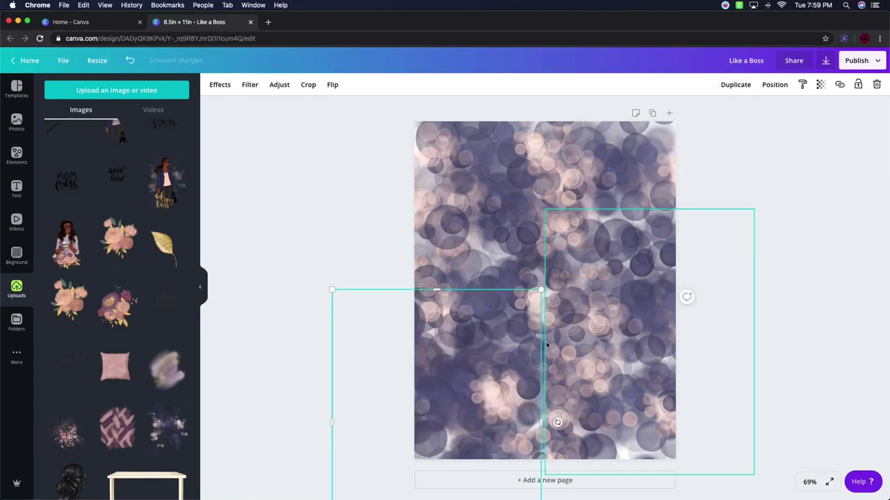
pyautogui.moveTo(707, 315); pyautogui.dragTo(646, 436)
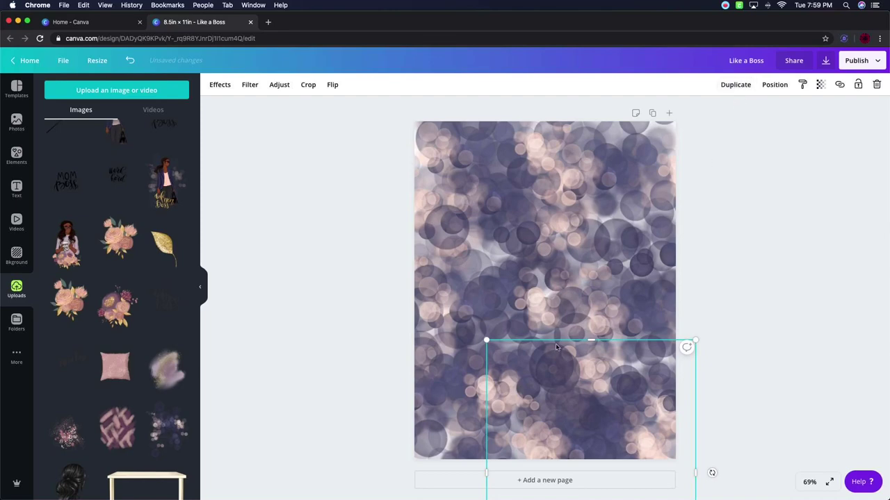
pyautogui.moveTo(556, 347); pyautogui.dragTo(534, 190)
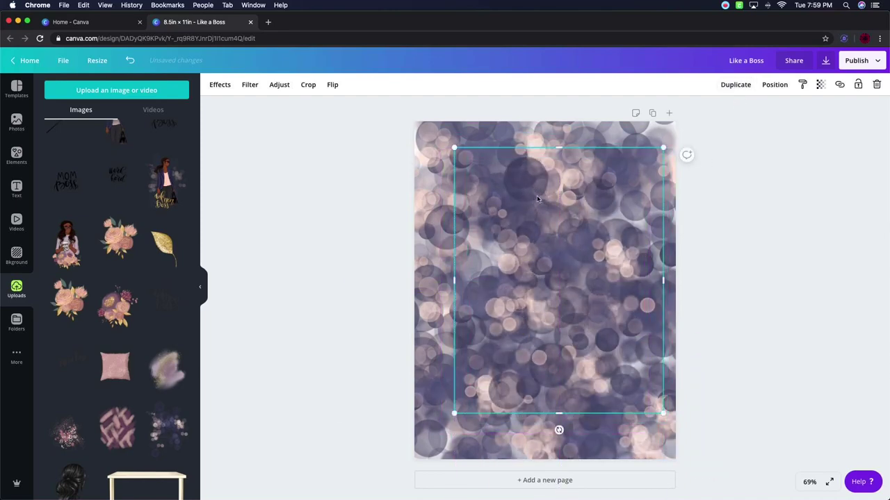
pyautogui.moveTo(530, 266); pyautogui.dragTo(601, 210)
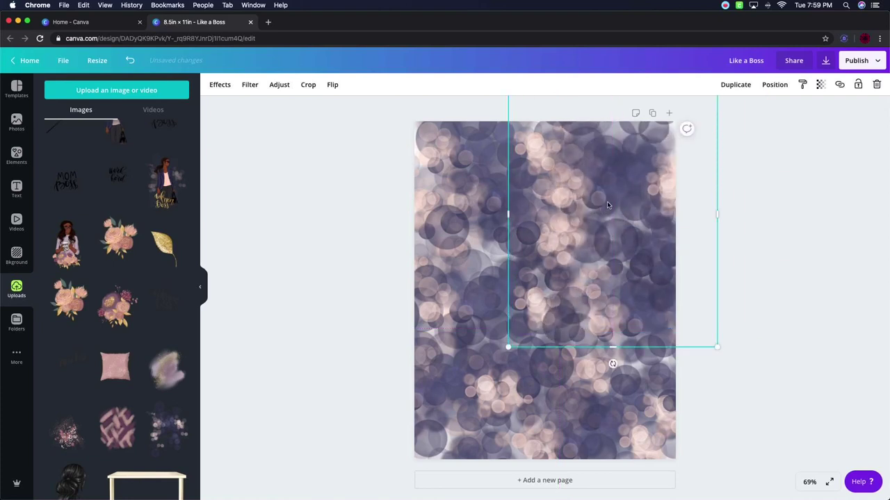
pyautogui.moveTo(572, 238); pyautogui.dragTo(621, 215)
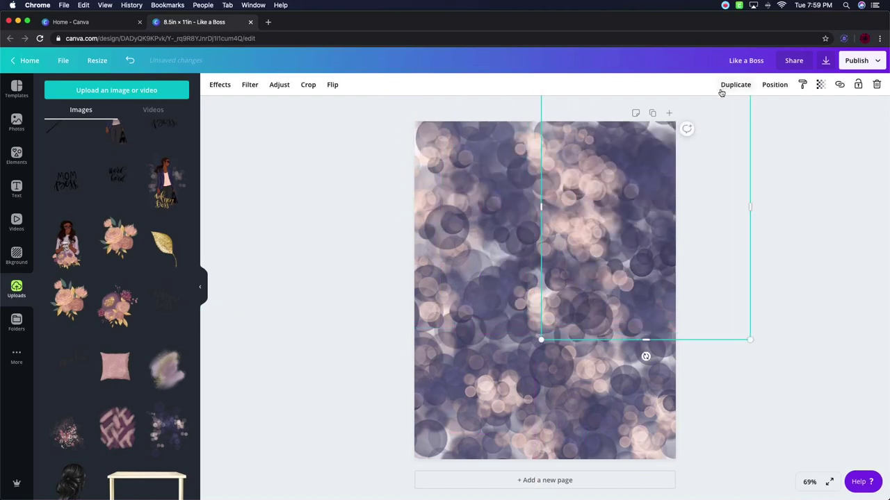
pyautogui.moveTo(616, 240); pyautogui.dragTo(455, 278)
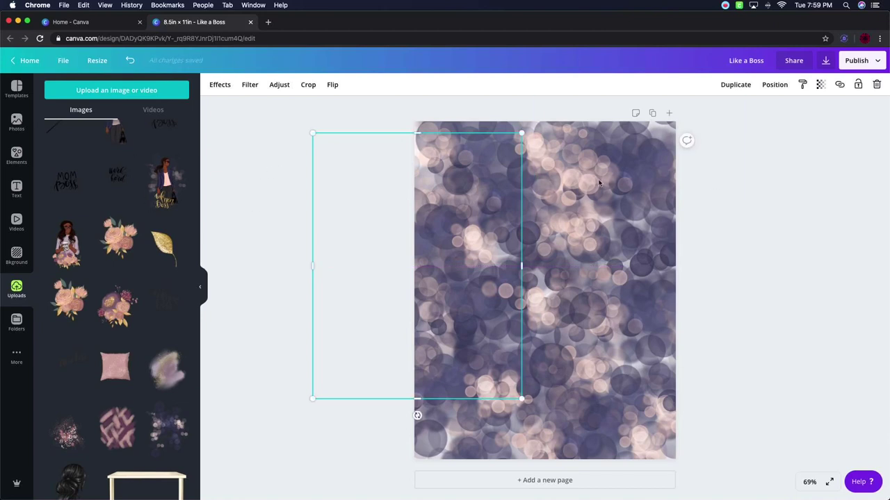
pyautogui.press('super+z')
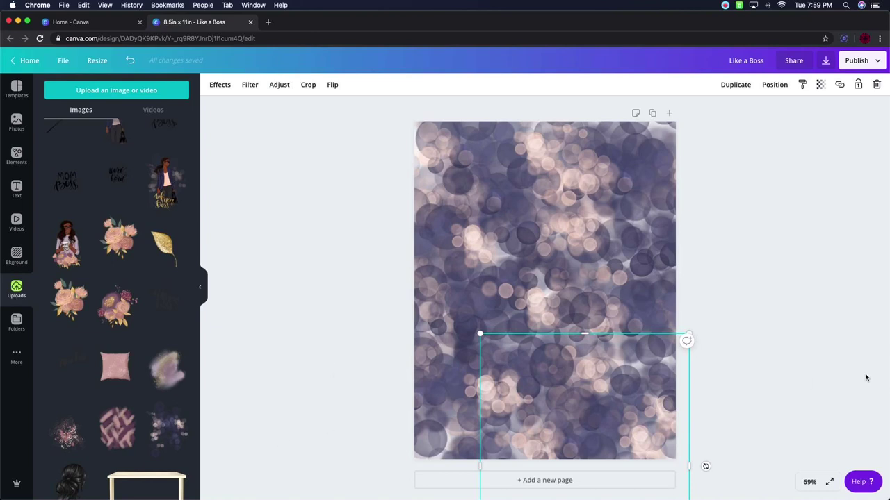
# - Place the uploaded "Wife Mom Boss" illustration of the woman in a navy blazer centred over the circles background
pyautogui.click(185, 201)
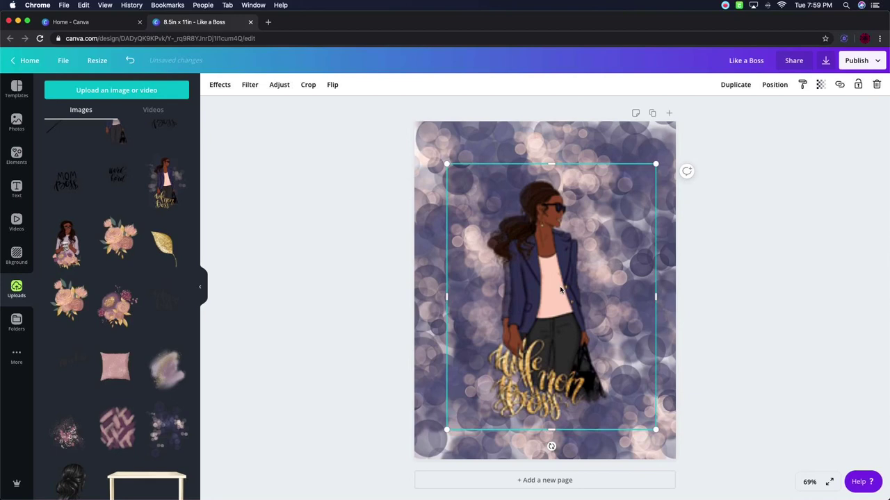
pyautogui.press('super+z')
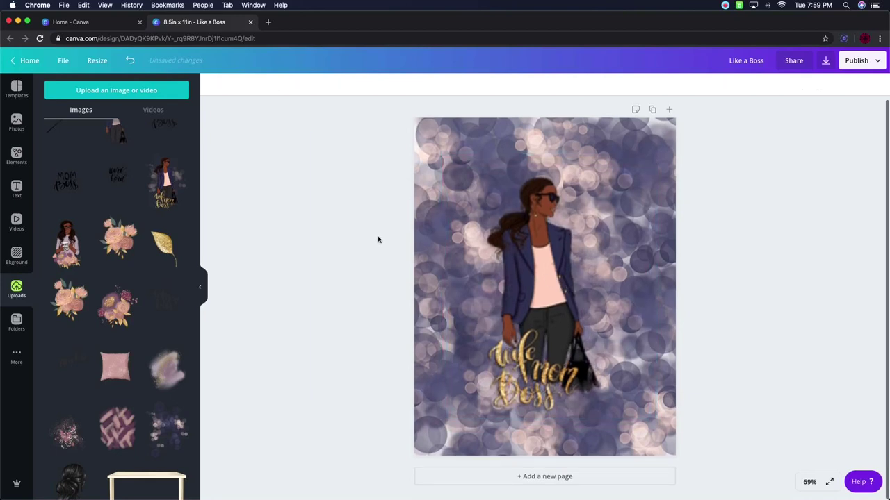
pyautogui.click(544, 272)
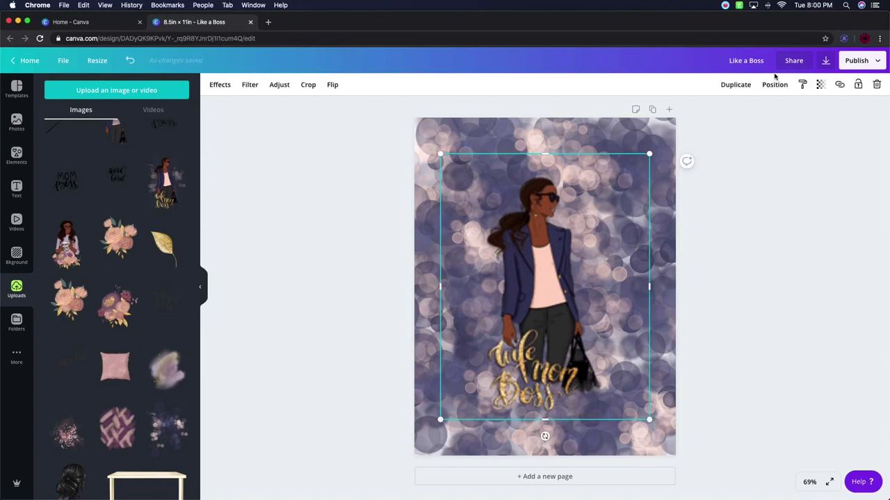
pyautogui.click(770, 88)
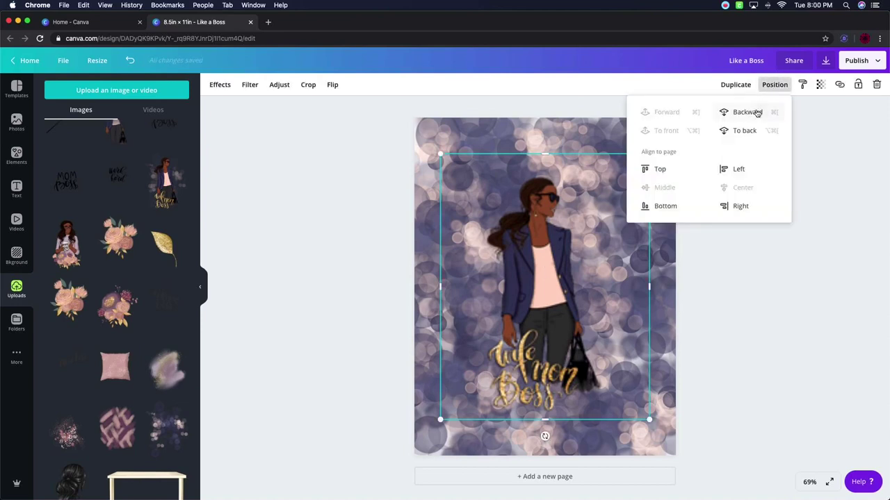
pyautogui.click(545, 201)
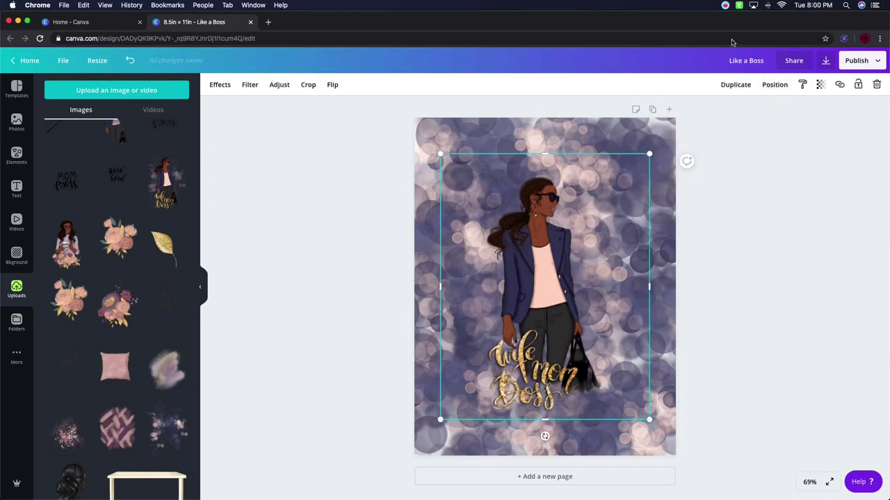
pyautogui.click(316, 187)
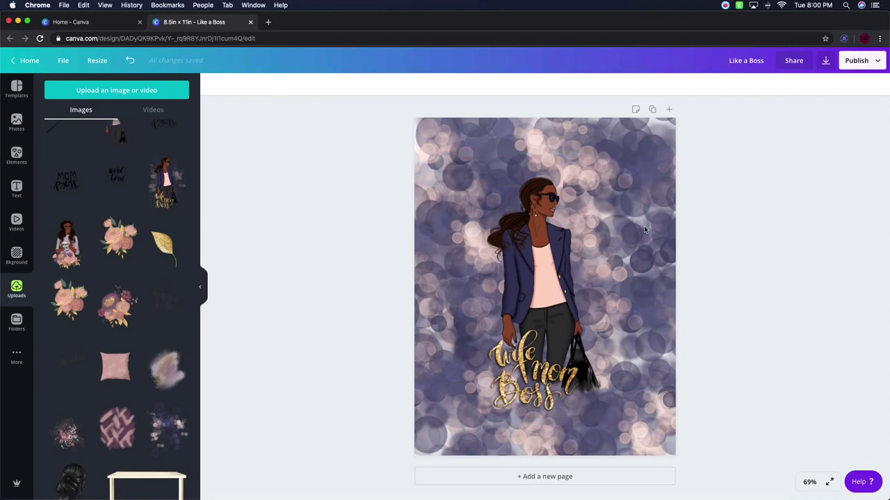
# - Shift the woman illustration slightly up and to the right so the figure sits centred on the page
pyautogui.moveTo(535, 252); pyautogui.dragTo(539, 244)
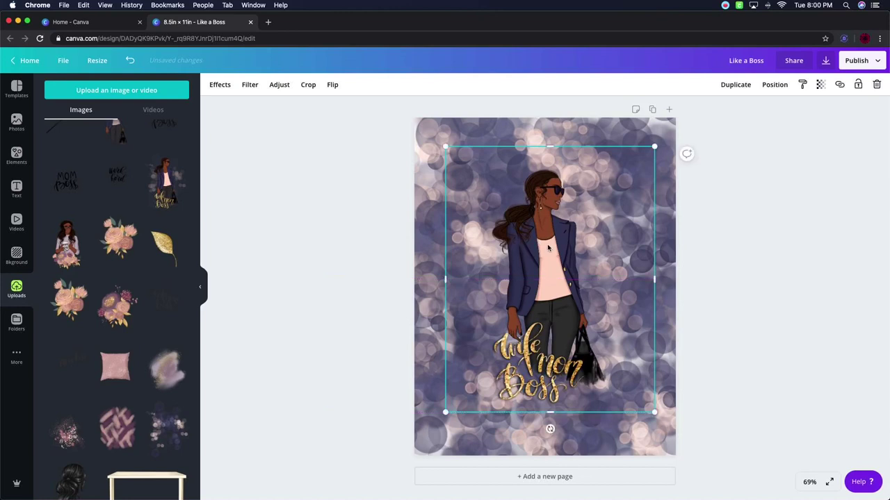
pyautogui.moveTo(549, 242); pyautogui.dragTo(551, 243)
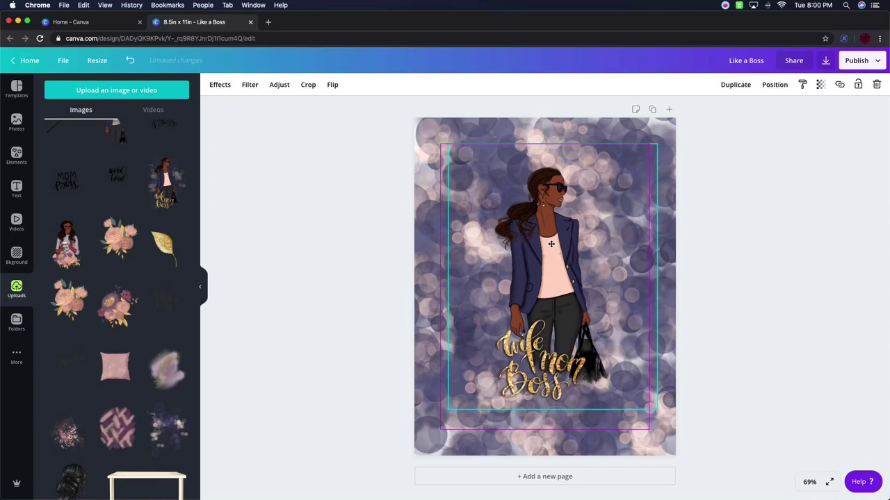
pyautogui.moveTo(551, 244); pyautogui.dragTo(550, 245)
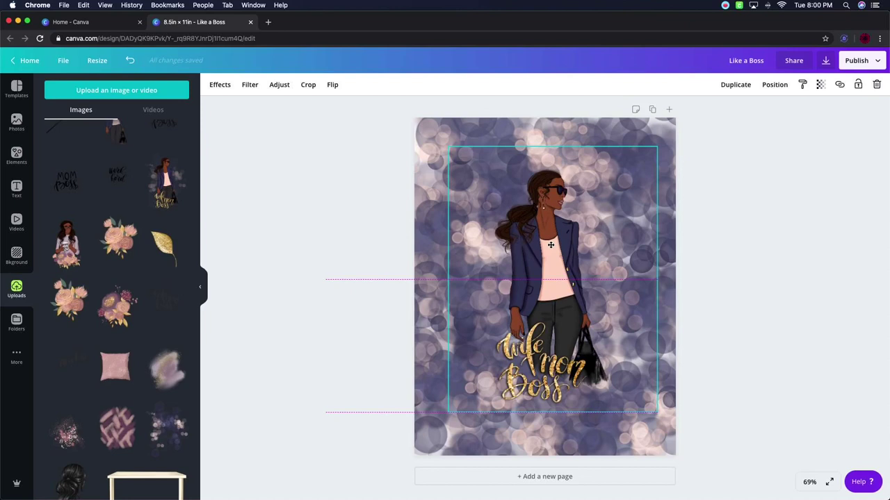
pyautogui.moveTo(550, 246); pyautogui.dragTo(551, 247)
pyautogui.click(768, 202)
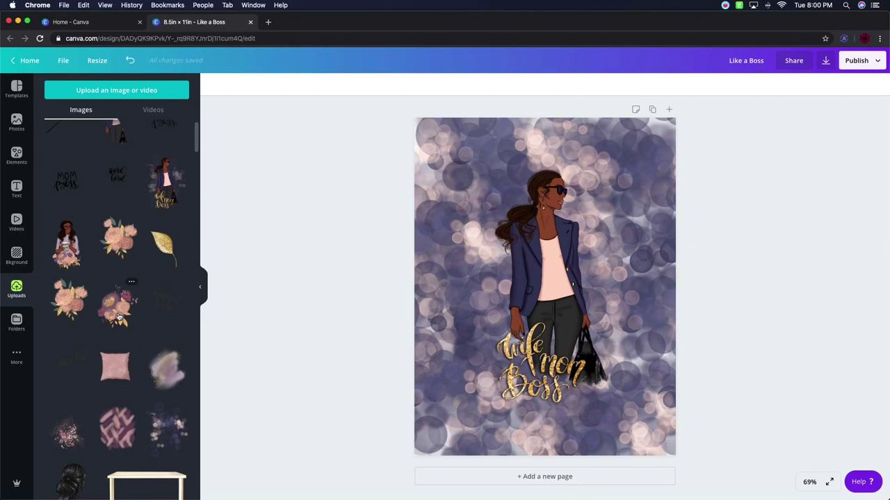
# - Try the uploaded pink and gold rose bouquet over the woman illustration and remove it again
pyautogui.click(125, 245)
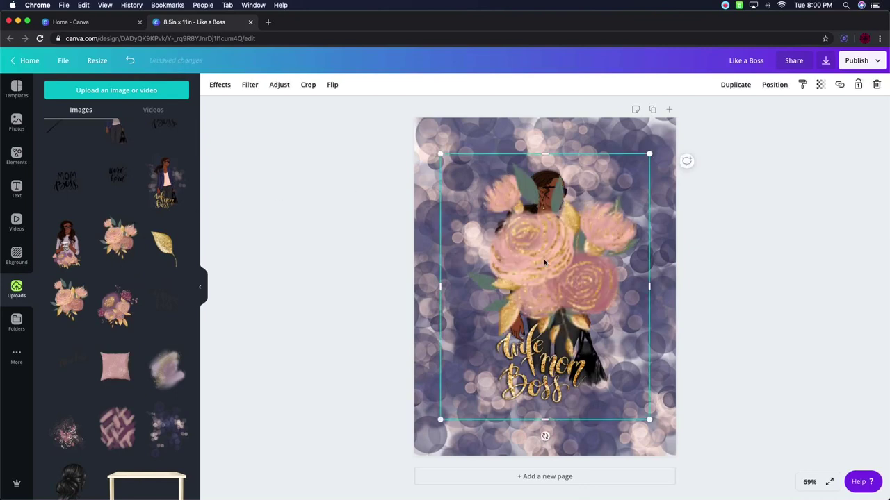
pyautogui.moveTo(544, 263); pyautogui.dragTo(494, 272)
pyautogui.press('Delete')
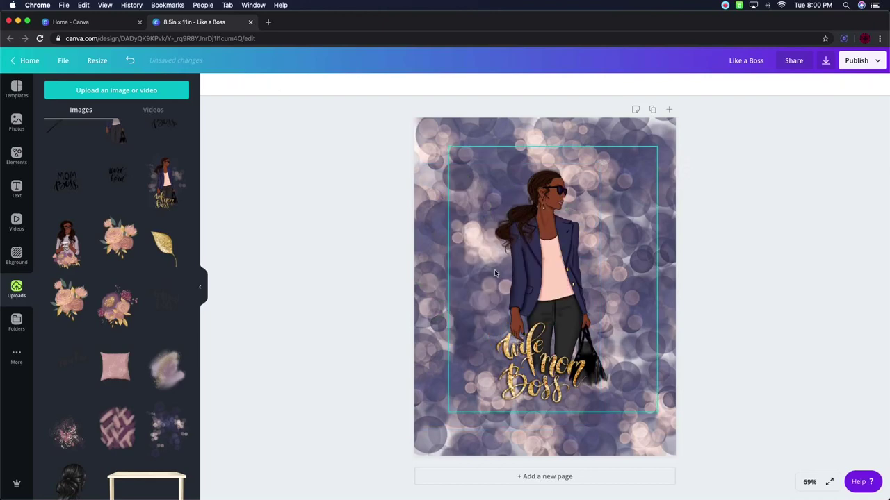
pyautogui.scroll(1, 494, 269)
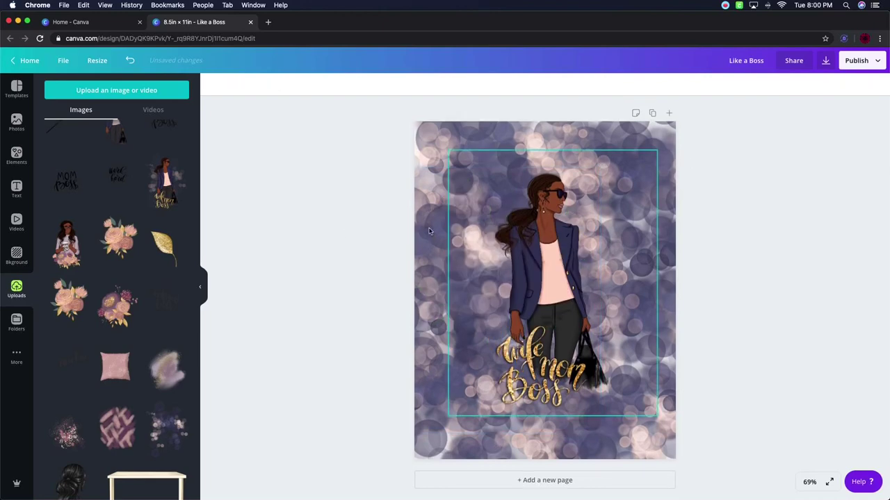
# - Add the uploaded purple and pink floral bouquet to the page's upper-left corner, slightly reduced and one layer backward behind the woman
pyautogui.click(113, 300)
pyautogui.moveTo(534, 291); pyautogui.dragTo(475, 162)
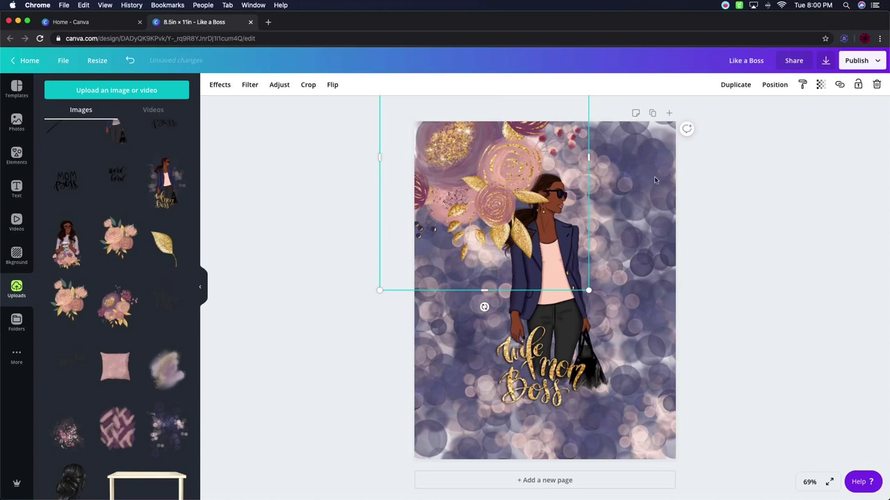
pyautogui.click(775, 85)
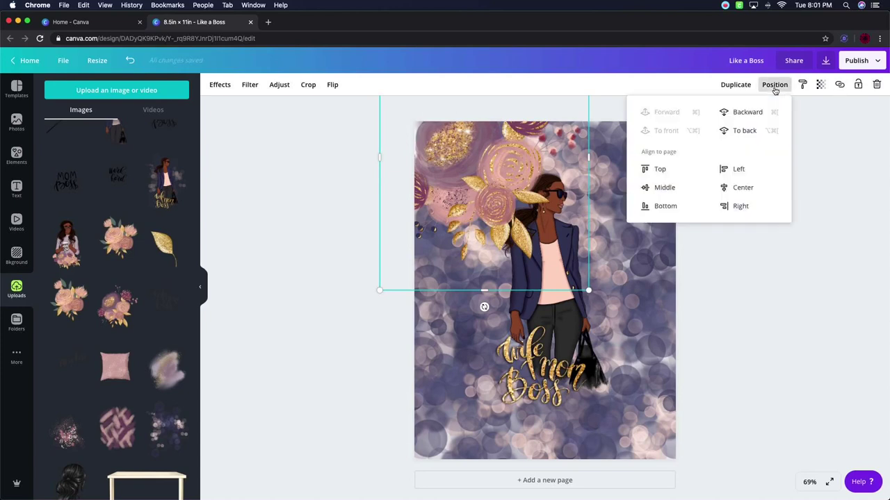
pyautogui.click(741, 113)
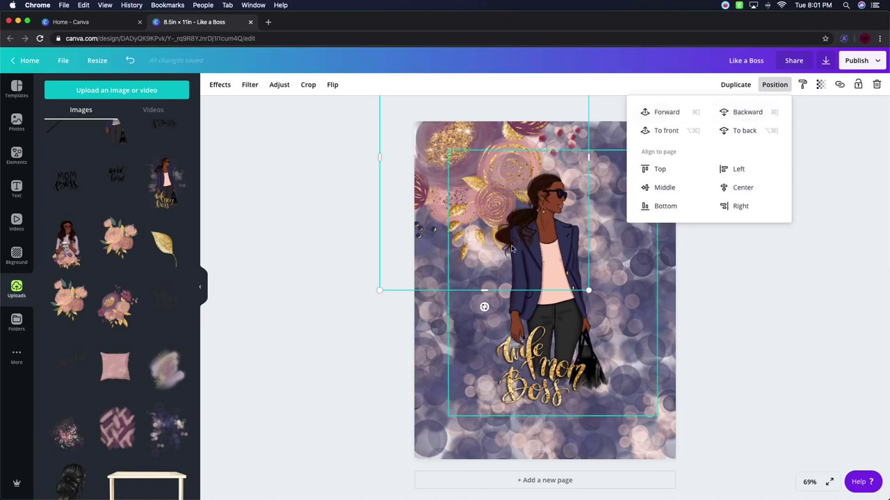
pyautogui.scroll(-1, 521, 211)
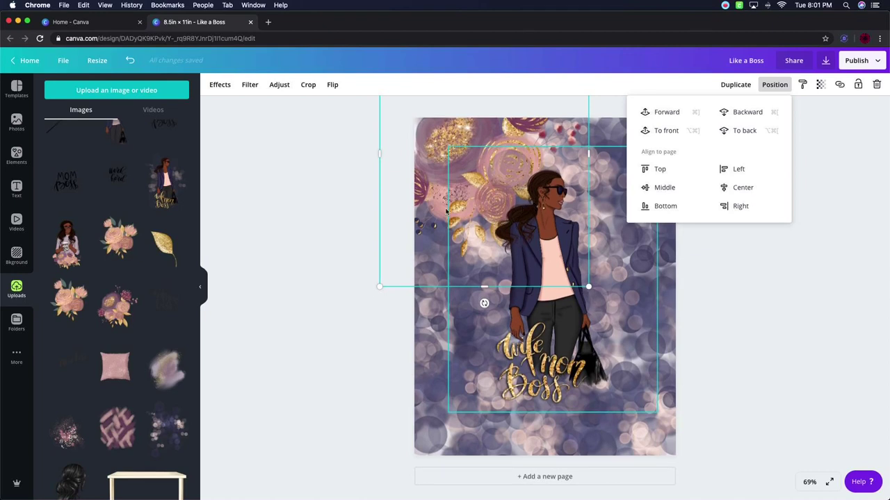
pyautogui.click(446, 171)
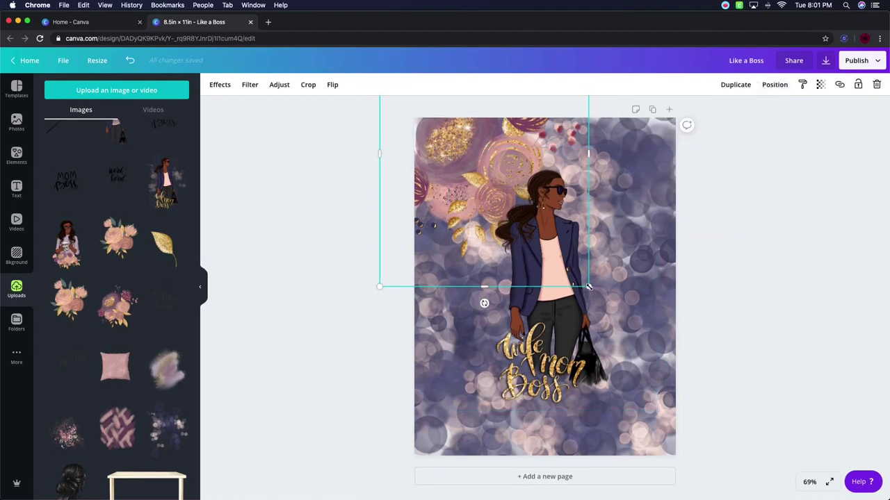
pyautogui.moveTo(589, 287); pyautogui.dragTo(576, 259)
pyautogui.moveTo(469, 257); pyautogui.dragTo(453, 159)
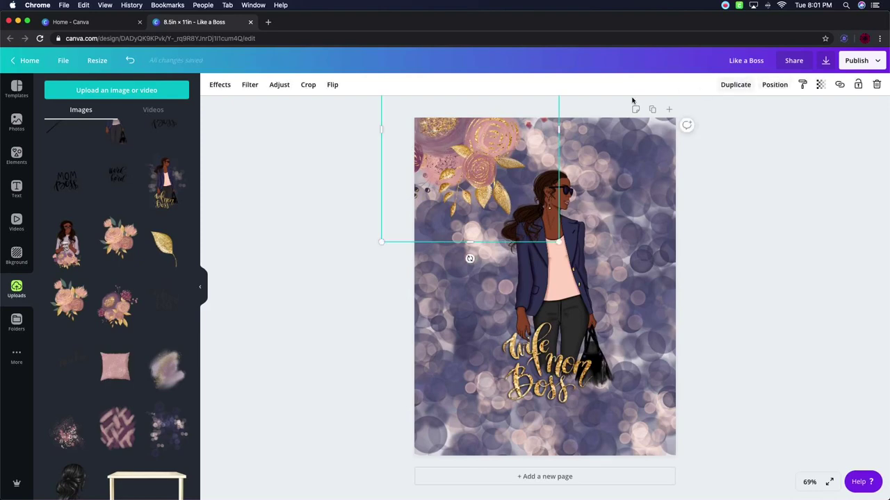
# - Duplicate the floral bouquet into the page's lower-right corner, rotated to roughly mirror the original, and send the copy one layer backward
pyautogui.click(735, 84)
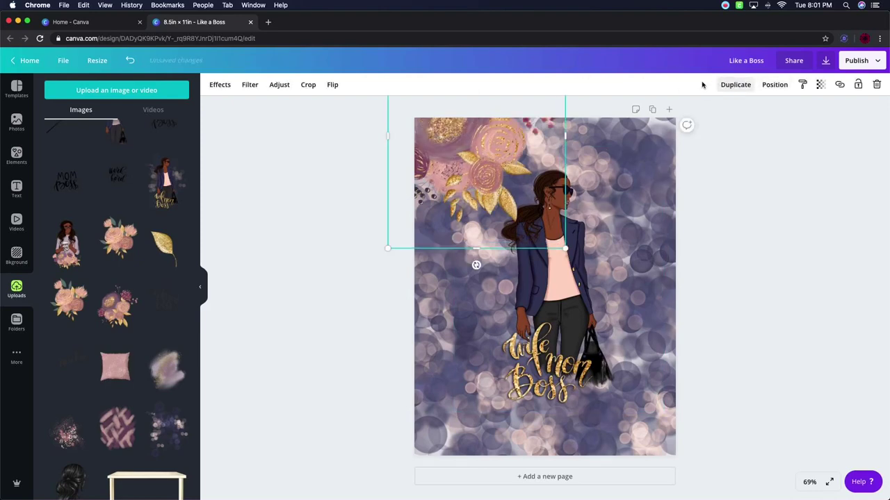
pyautogui.moveTo(490, 182); pyautogui.dragTo(657, 459)
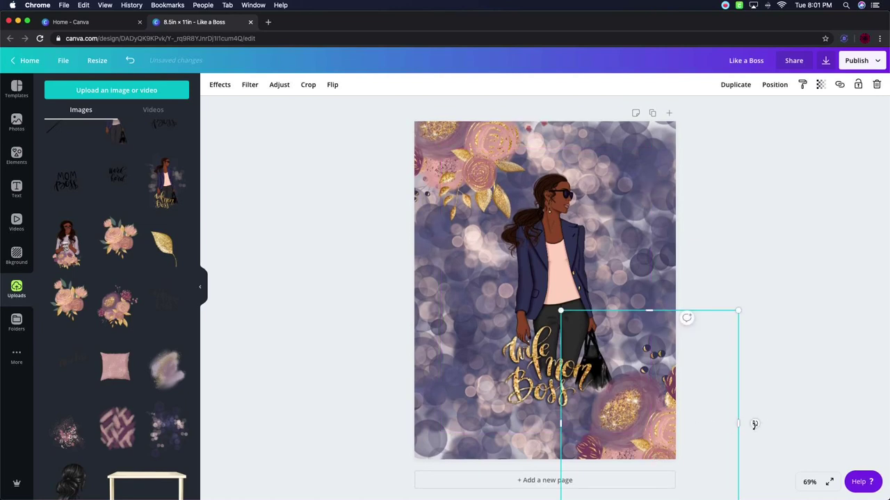
pyautogui.moveTo(754, 424); pyautogui.dragTo(692, 432)
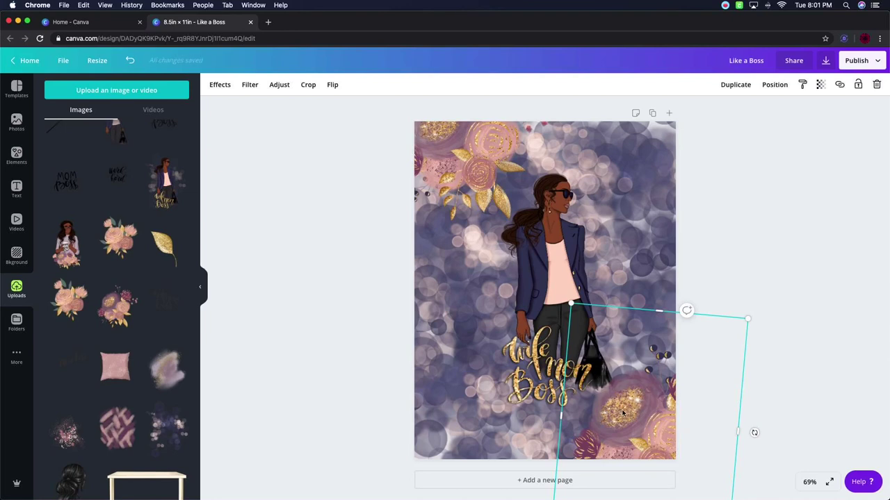
pyautogui.click(773, 85)
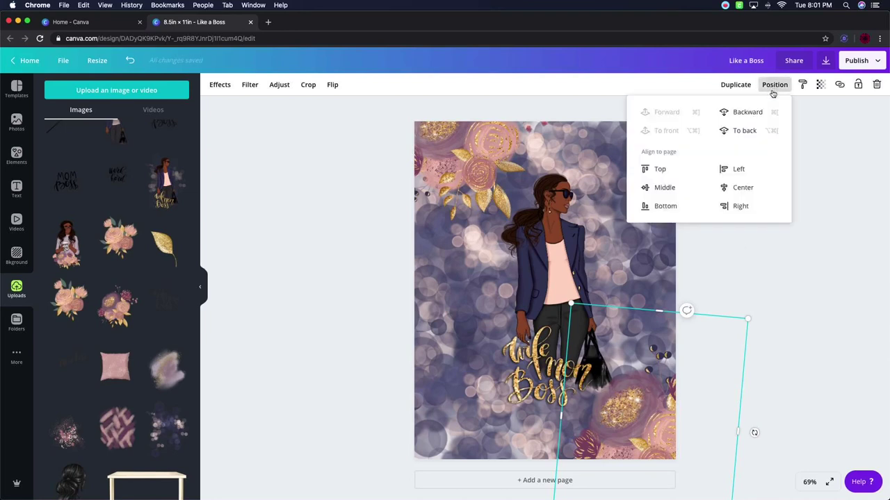
pyautogui.click(747, 113)
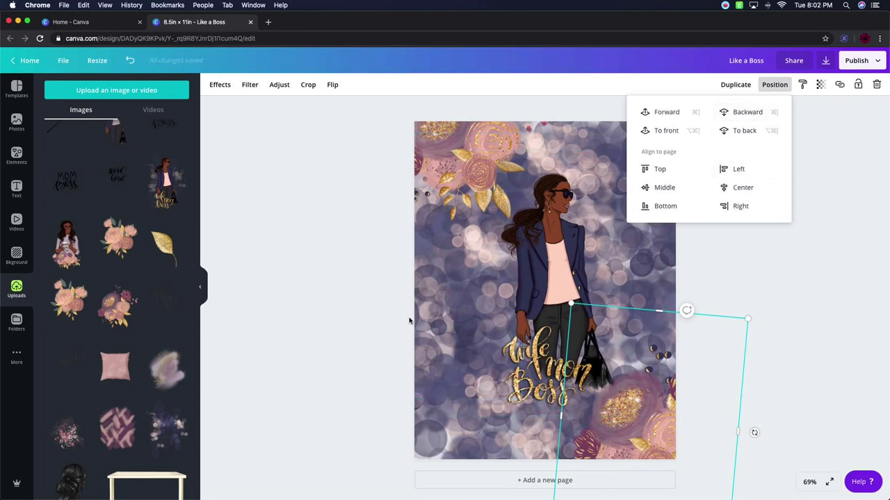
pyautogui.click(633, 280)
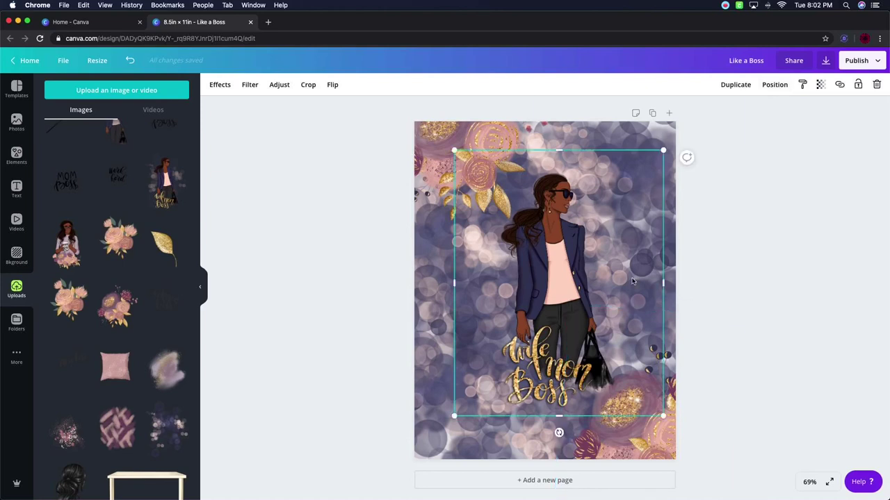
pyautogui.click(351, 315)
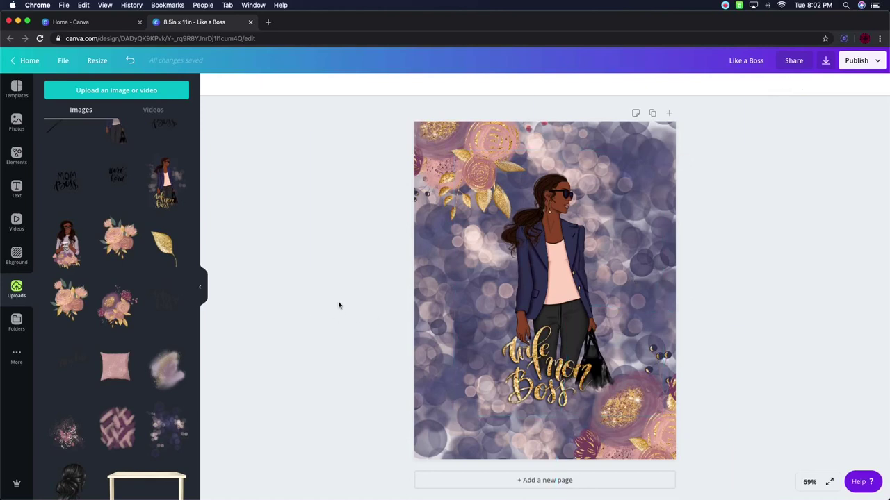
# - Add the uploaded gold glitter leaf, shrink it and rotate it so its stem points towards the page's upper-right corner
pyautogui.click(168, 247)
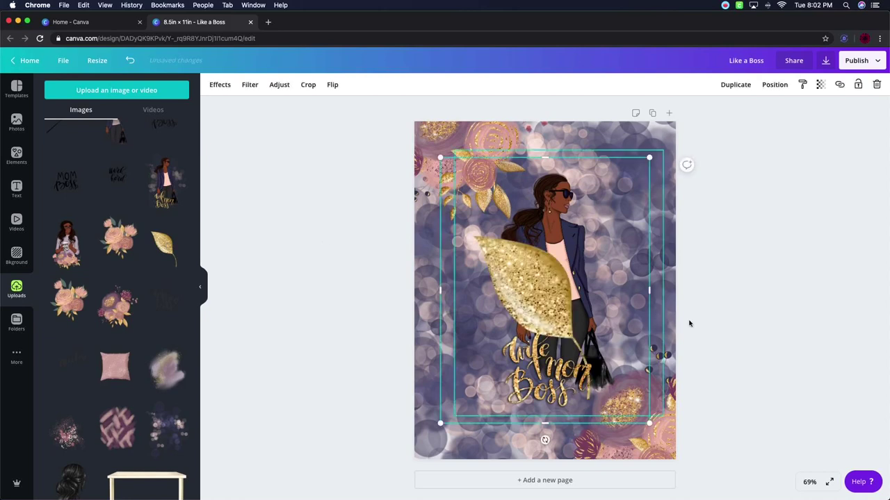
pyautogui.moveTo(648, 423); pyautogui.dragTo(518, 287)
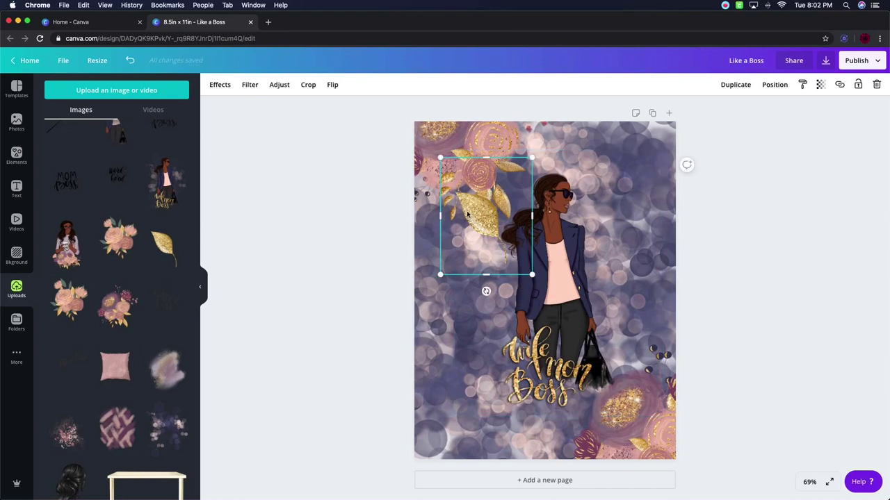
pyautogui.moveTo(485, 215); pyautogui.dragTo(642, 157)
pyautogui.moveTo(642, 231); pyautogui.dragTo(715, 149)
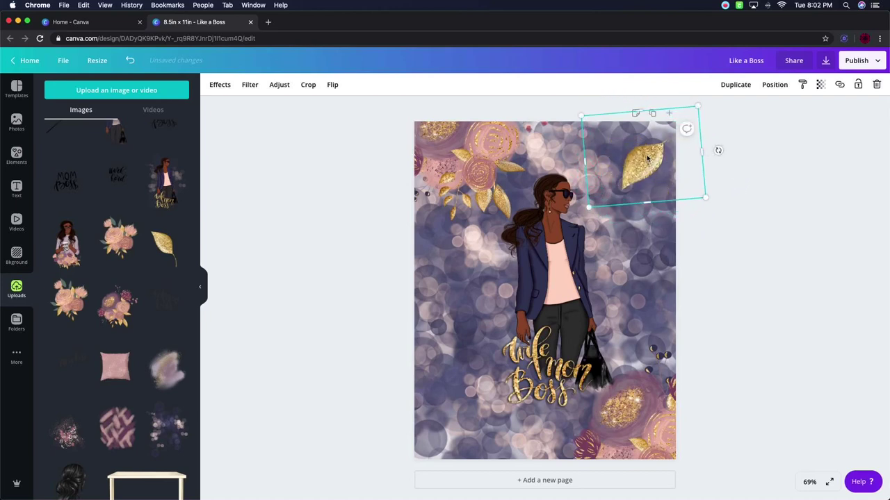
pyautogui.moveTo(651, 159); pyautogui.dragTo(644, 159)
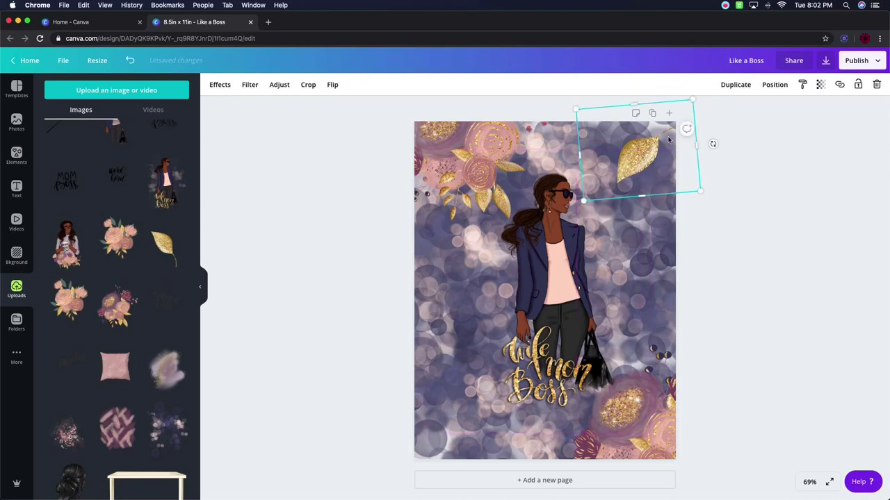
pyautogui.moveTo(692, 101); pyautogui.dragTo(684, 103)
pyautogui.moveTo(647, 160); pyautogui.dragTo(645, 159)
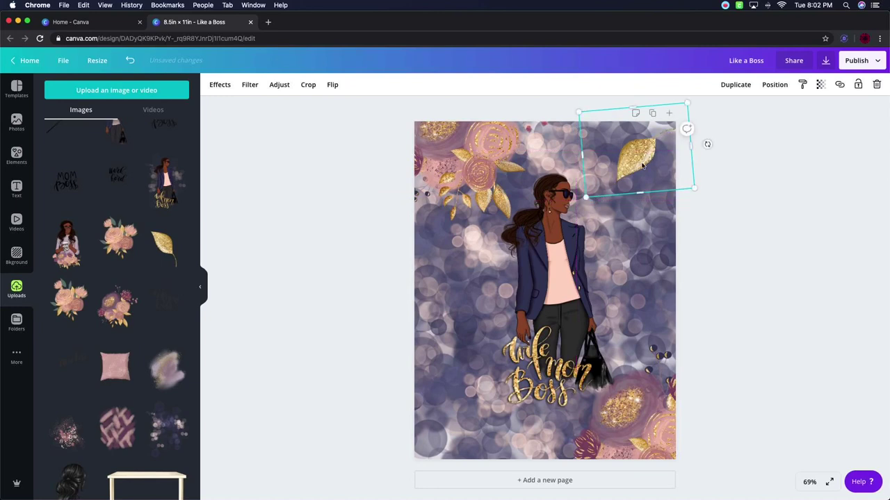
# - Duplicate the gold leaf into the page's lower-left corner, rotated so its stem points to that corner, and shrink the copy slightly
pyautogui.click(735, 84)
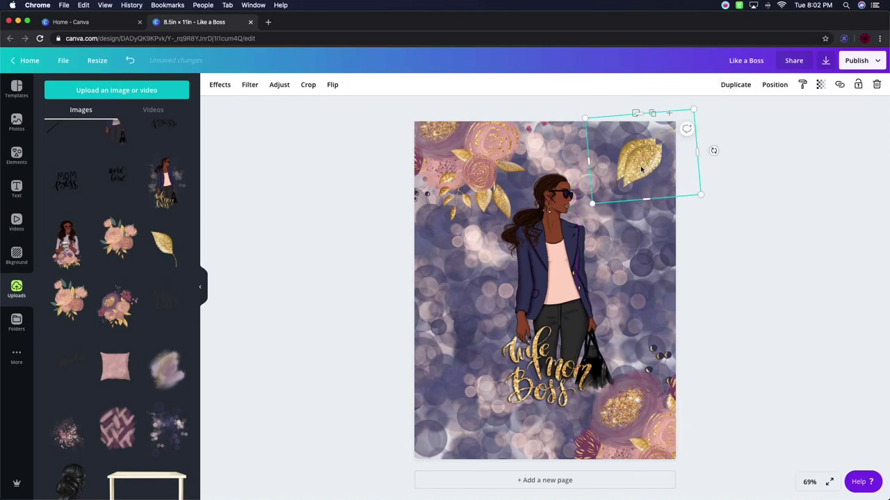
pyautogui.moveTo(606, 184); pyautogui.dragTo(453, 438)
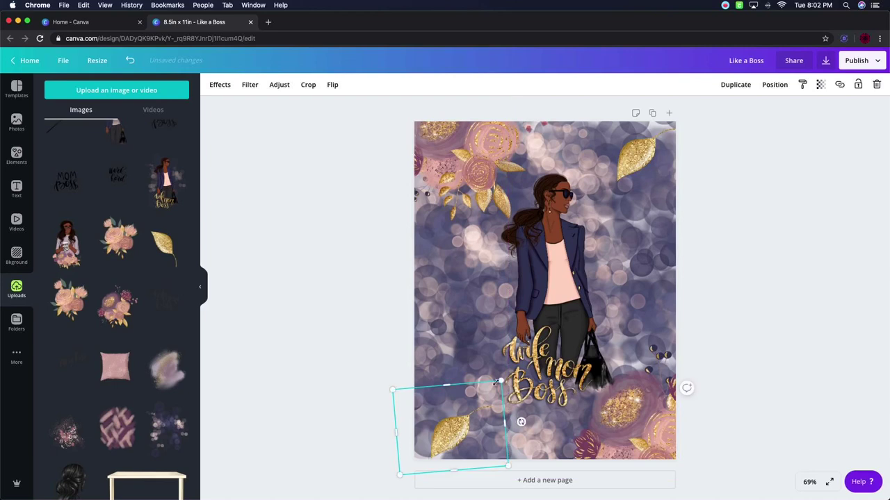
pyautogui.moveTo(520, 423); pyautogui.dragTo(407, 446)
pyautogui.moveTo(460, 430); pyautogui.dragTo(466, 426)
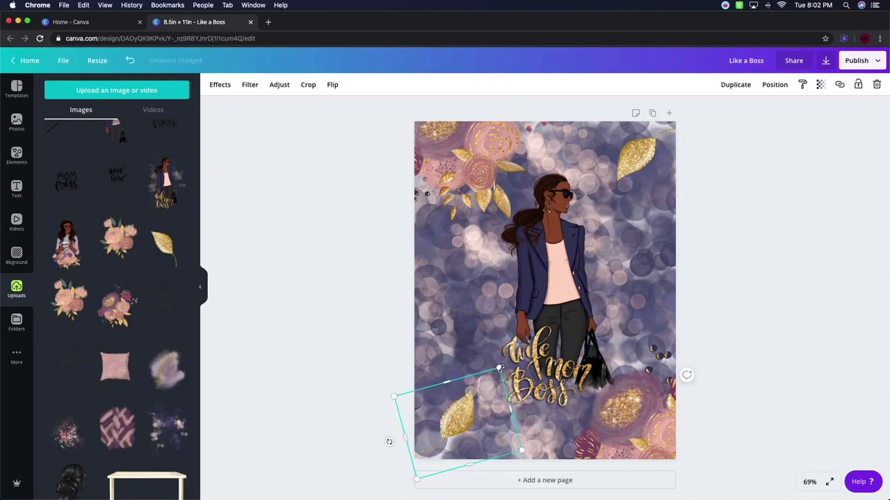
pyautogui.moveTo(499, 368); pyautogui.dragTo(495, 375)
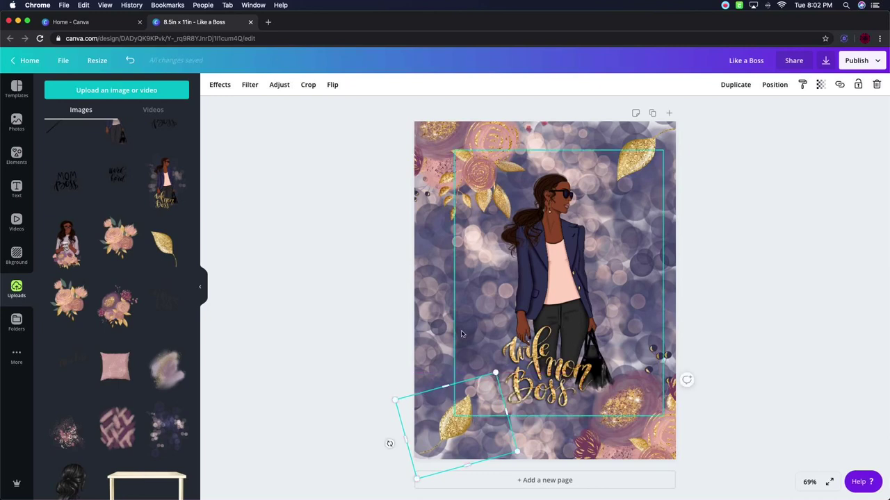
pyautogui.click(393, 317)
pyautogui.moveTo(310, 317); pyautogui.dragTo(438, 319)
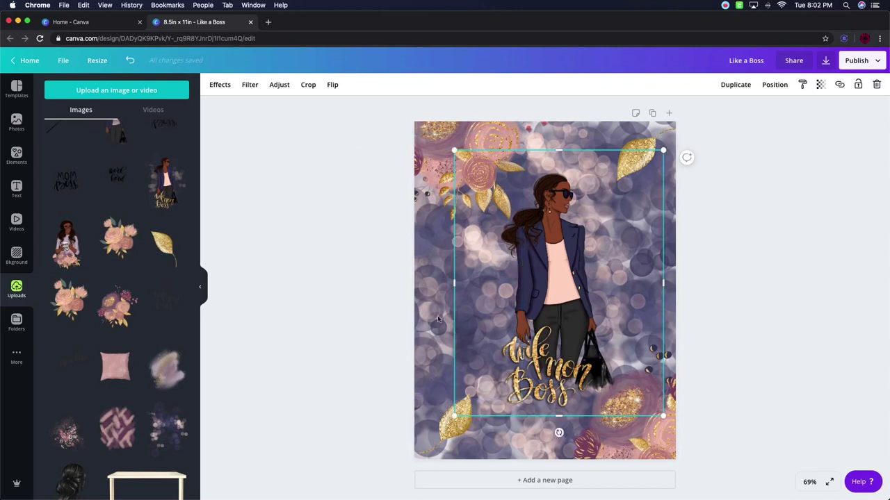
pyautogui.click(768, 221)
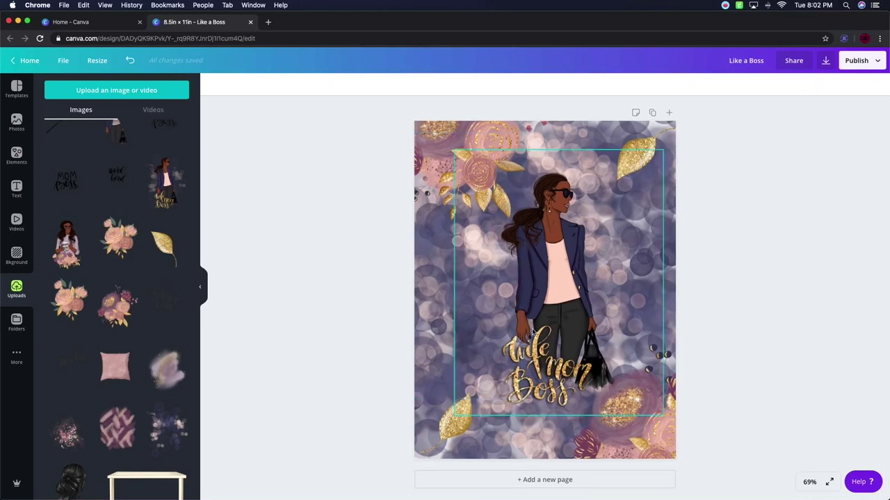
# - Enlarge the "Wife Mom Boss" woman illustration slightly and shift it left so the figure sits centred on the page
pyautogui.click(534, 333)
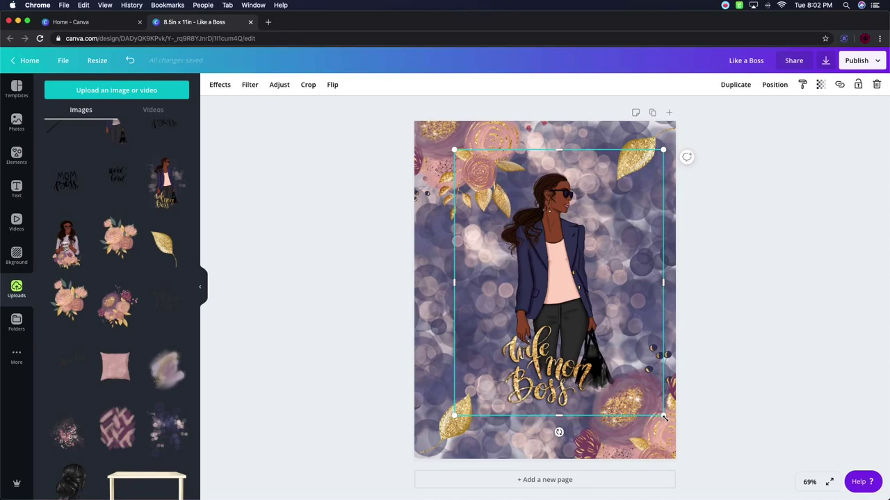
pyautogui.moveTo(664, 417); pyautogui.dragTo(671, 424)
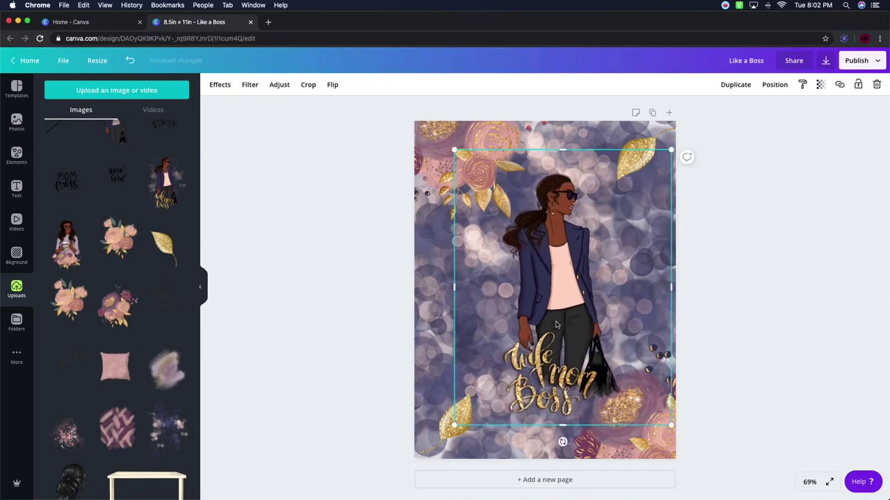
pyautogui.moveTo(565, 324); pyautogui.dragTo(553, 322)
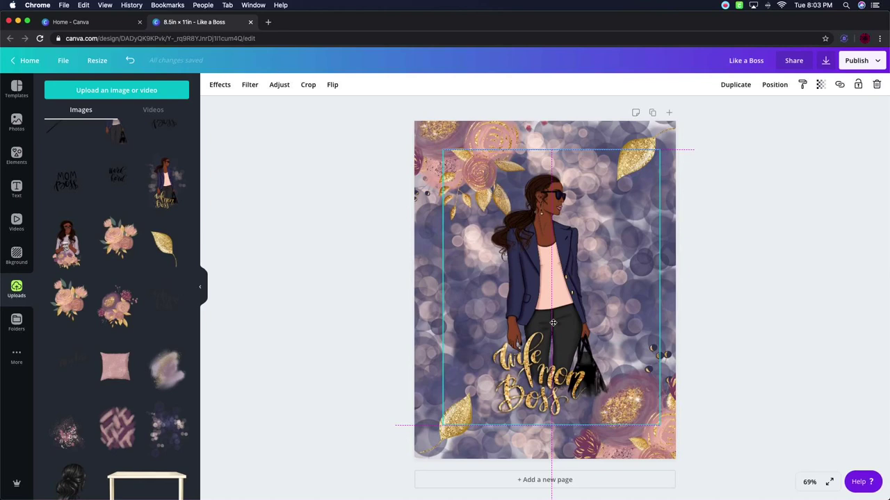
pyautogui.moveTo(553, 323); pyautogui.dragTo(553, 322)
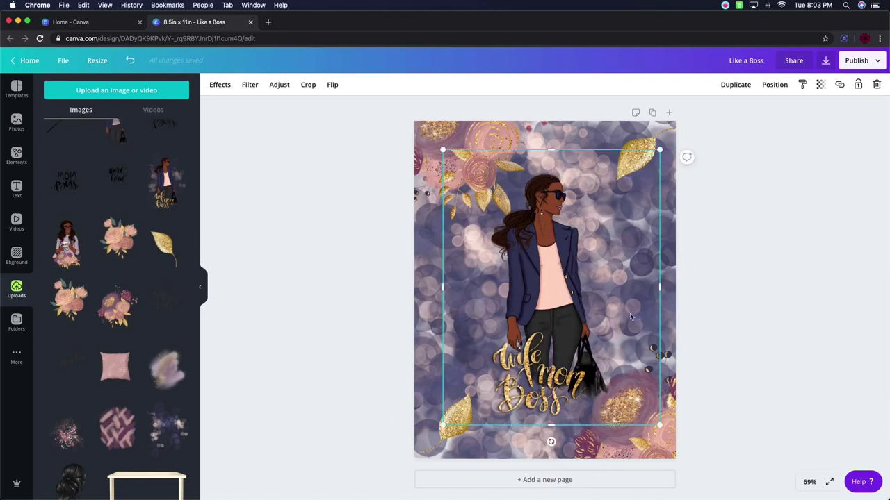
pyautogui.click(740, 309)
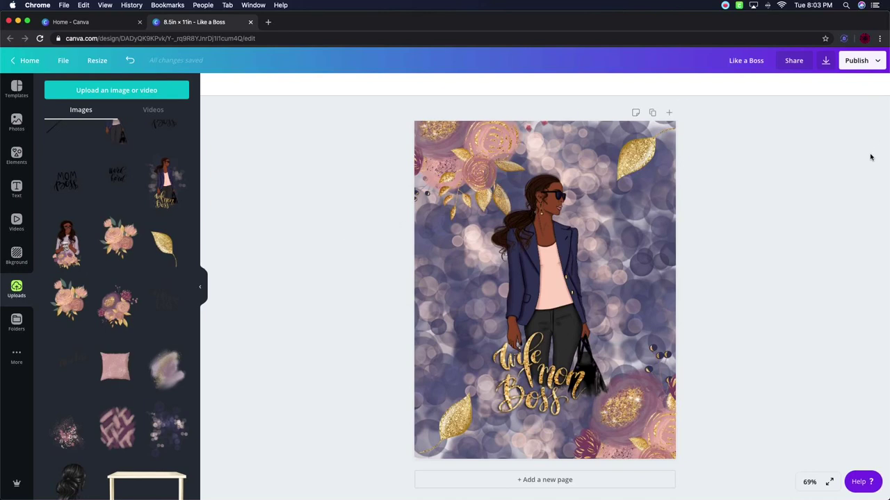
# - Download the finished cover as a PNG at 1x size and return to the design
pyautogui.click(870, 63)
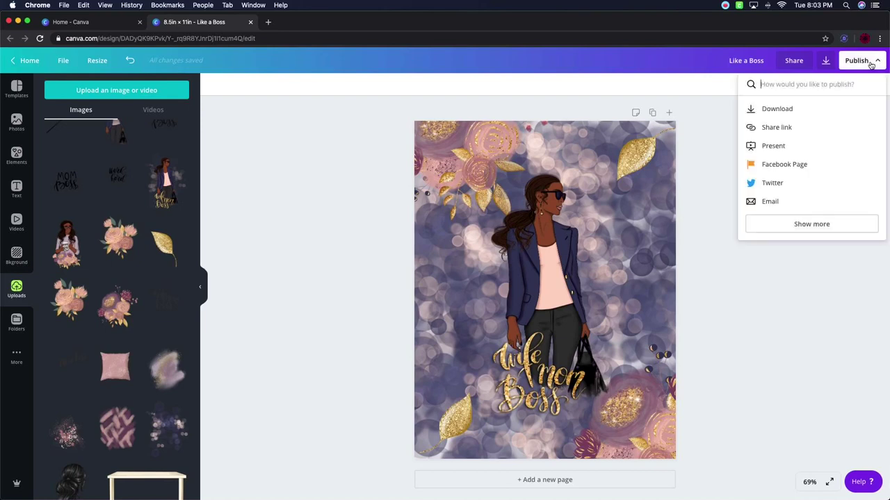
pyautogui.click(776, 110)
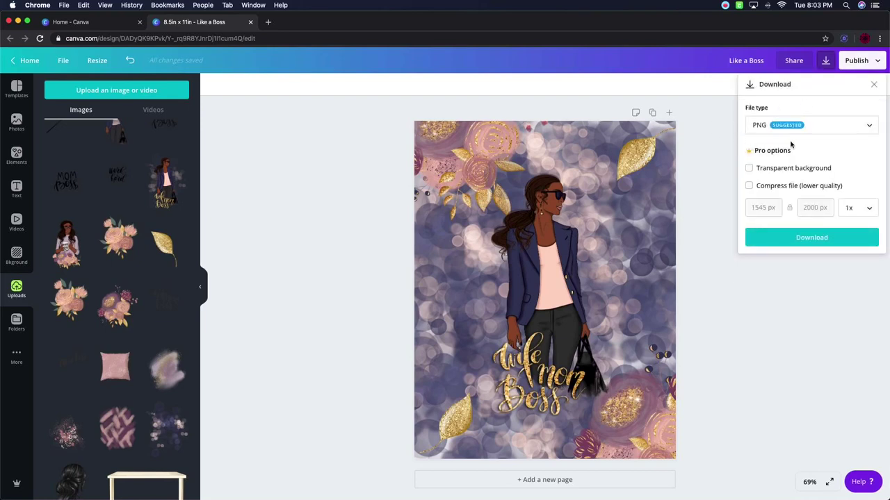
pyautogui.click(811, 238)
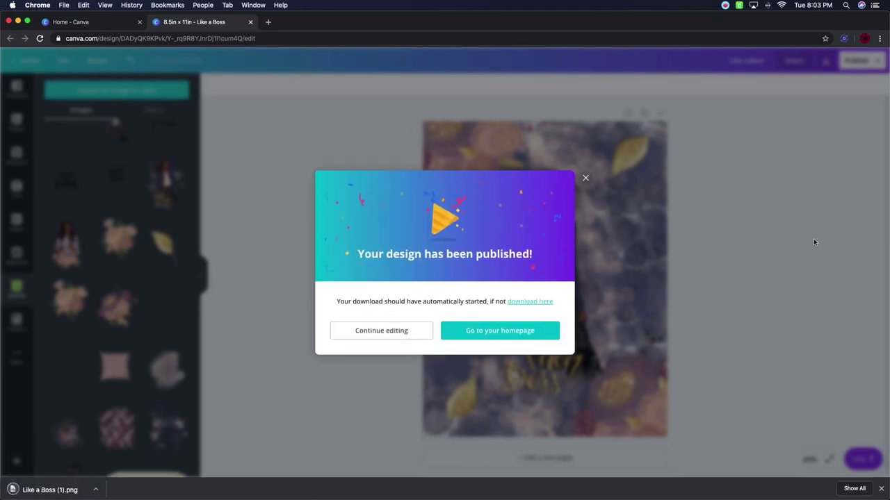
pyautogui.click(585, 179)
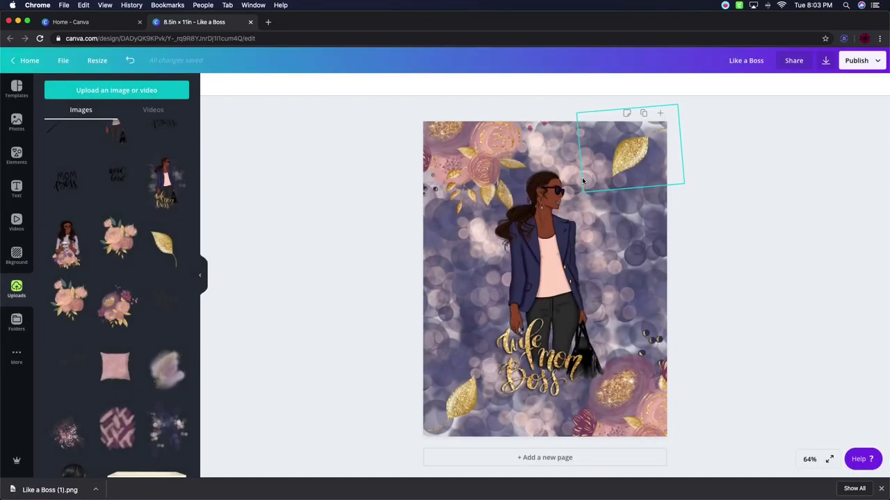
# - Open the downloaded Like a Boss (1).png in Preview and reposition its window to view the whole cover
pyautogui.click(46, 492)
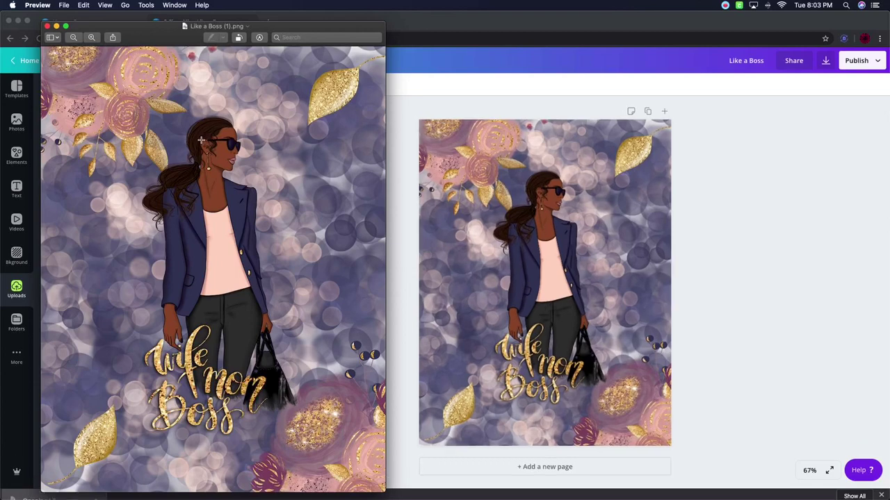
pyautogui.moveTo(302, 30); pyautogui.dragTo(567, 21)
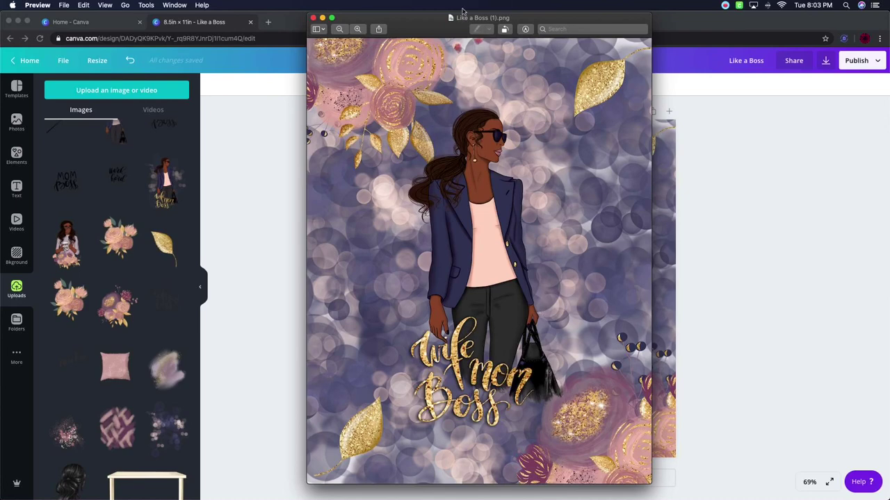
pyautogui.moveTo(423, 21); pyautogui.dragTo(315, 27)
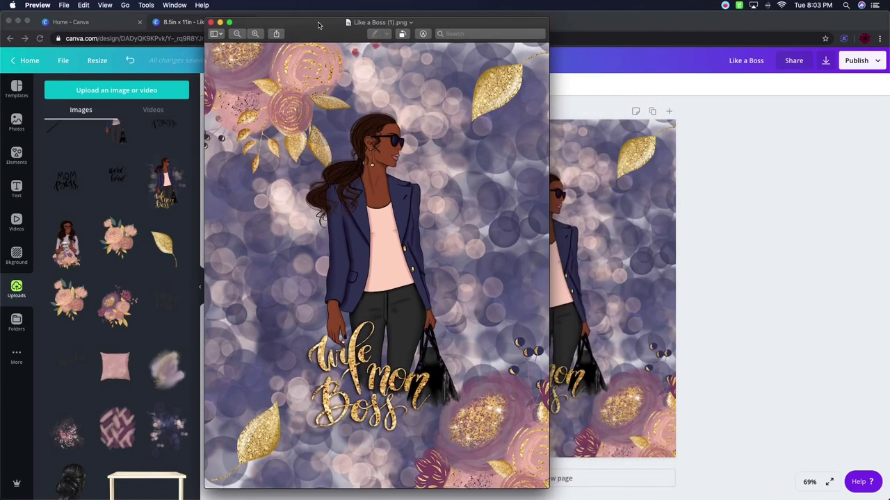
# - Examine the image's print settings for printer, paper size and scaling, then leave them and minimize the image window
pyautogui.click(62, 5)
pyautogui.moveTo(84, 5)
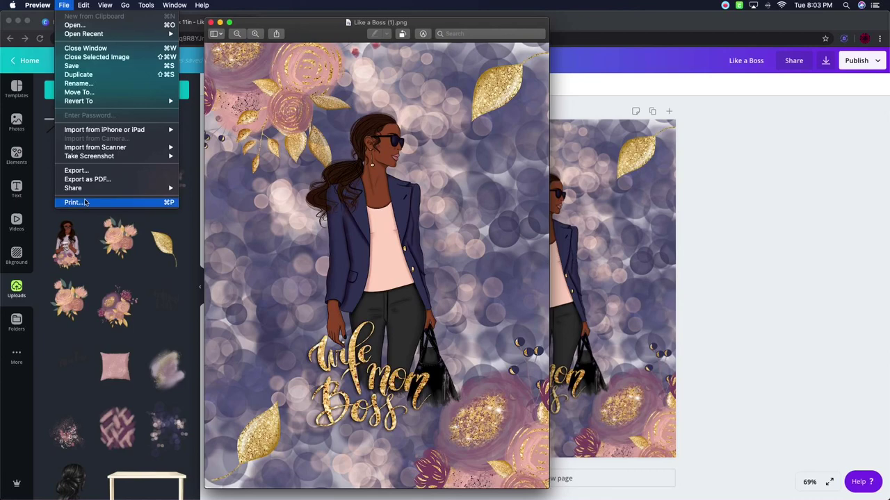
pyautogui.click(84, 202)
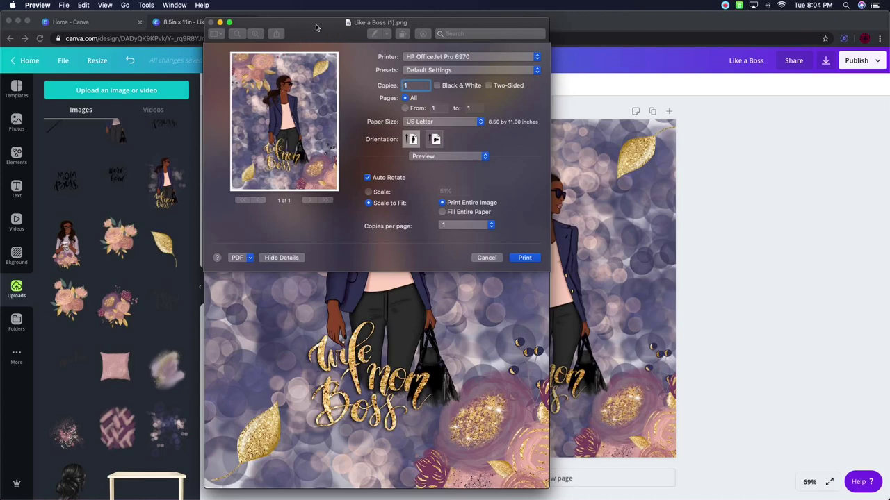
pyautogui.moveTo(470, 26); pyautogui.dragTo(570, 77)
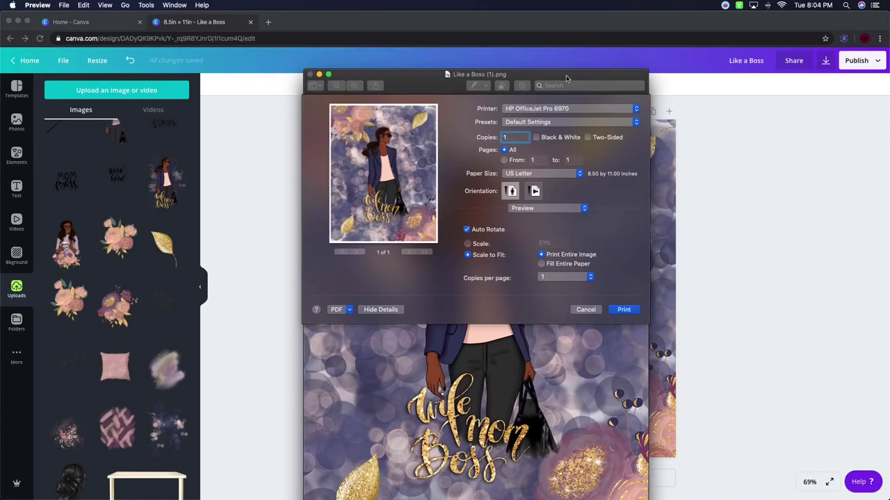
pyautogui.click(319, 74)
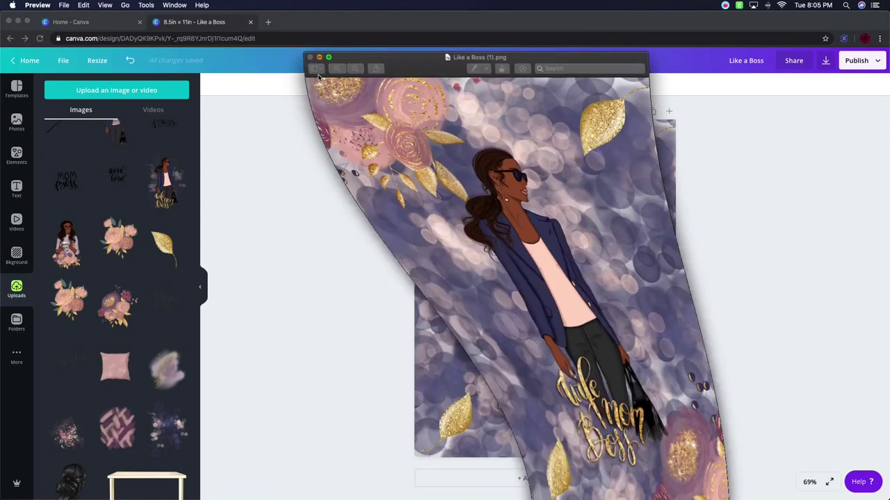